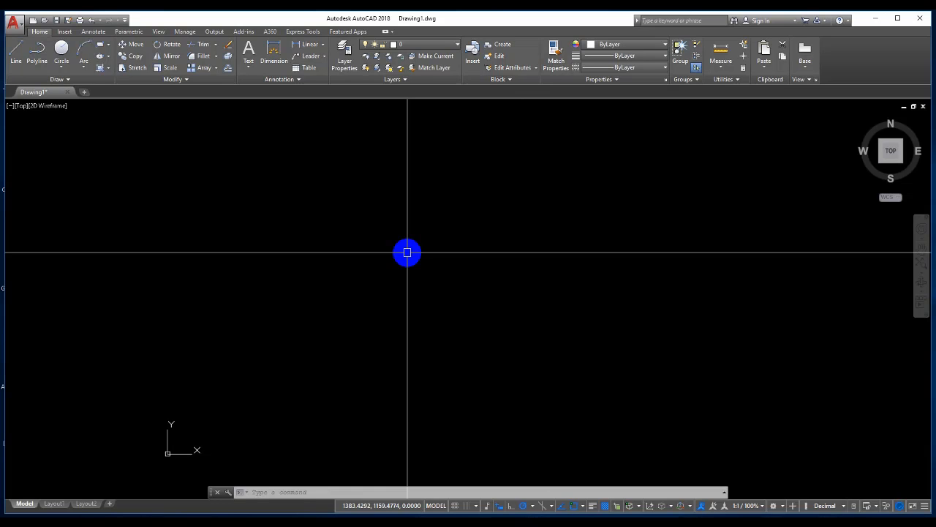
# - Open the layer manager and create a new layer named grid
pyautogui.write('LA')
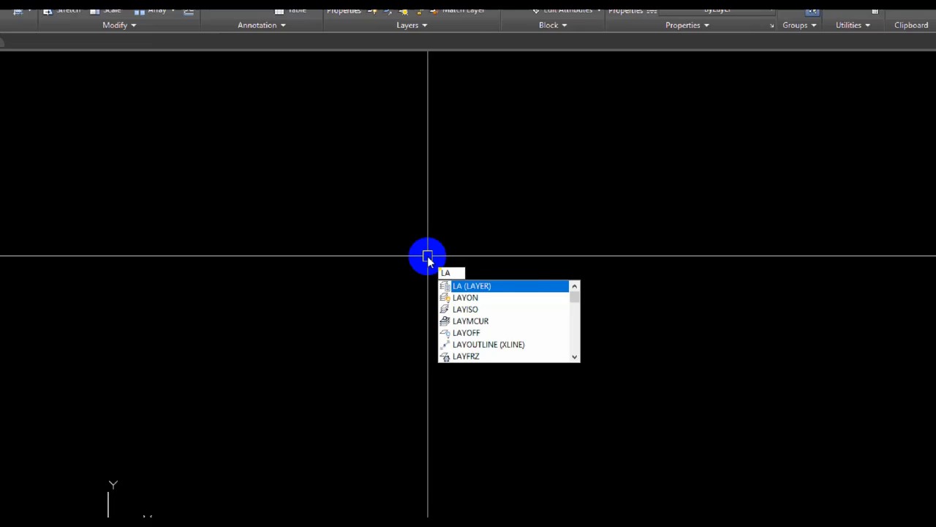
pyautogui.press('Return')
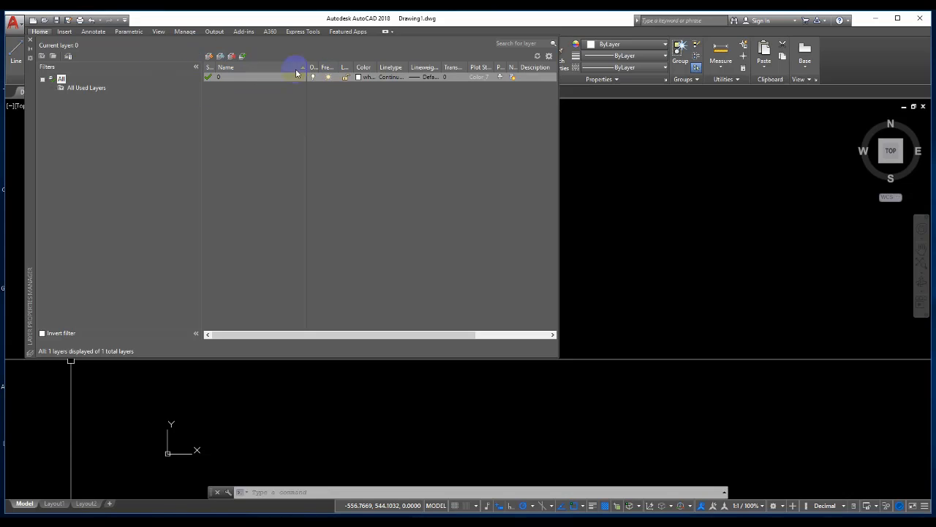
pyautogui.click(268, 117)
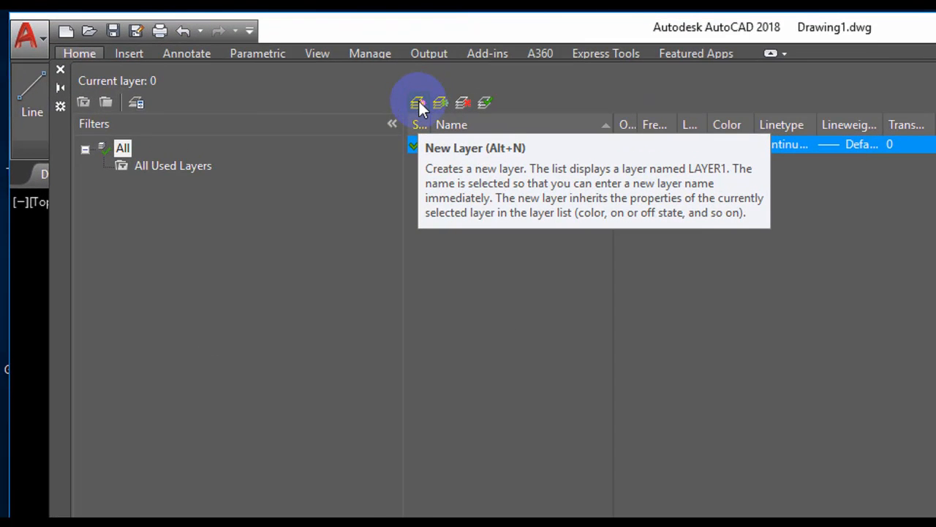
pyautogui.click(210, 56)
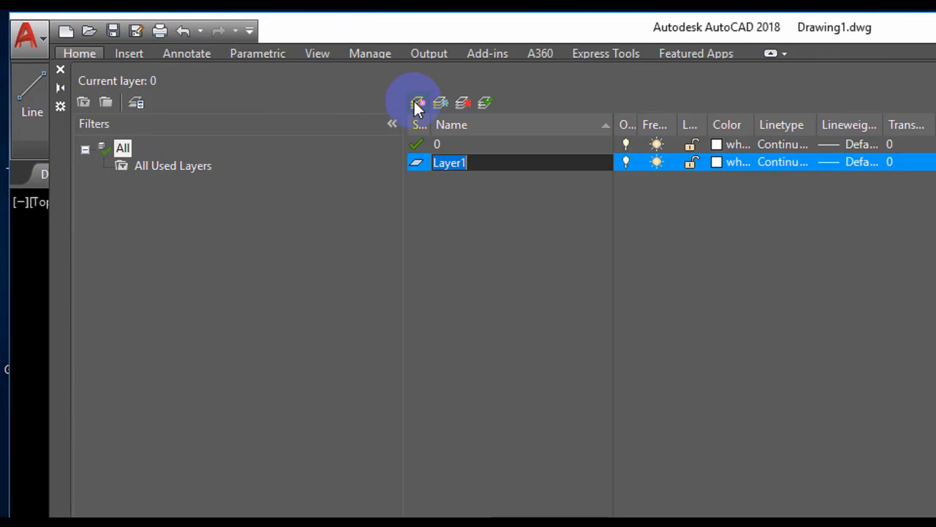
pyautogui.write('grid')
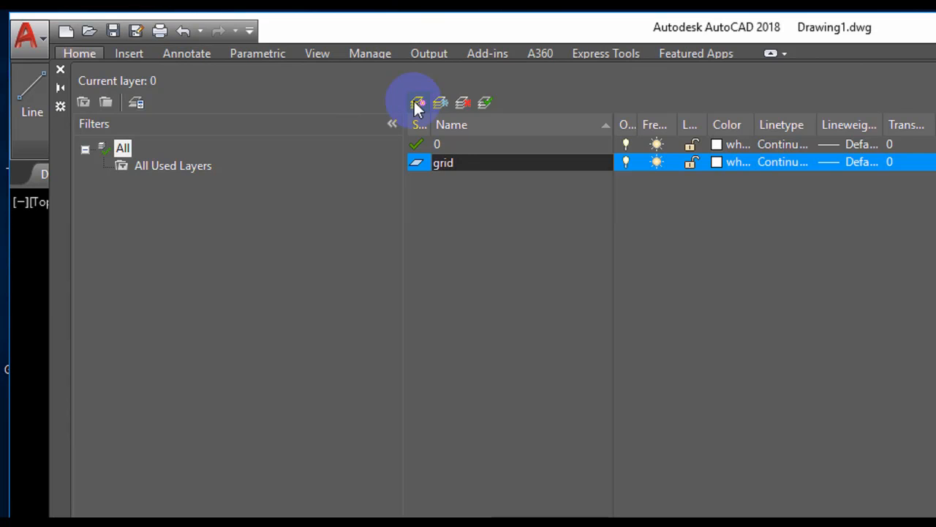
pyautogui.click(640, 183)
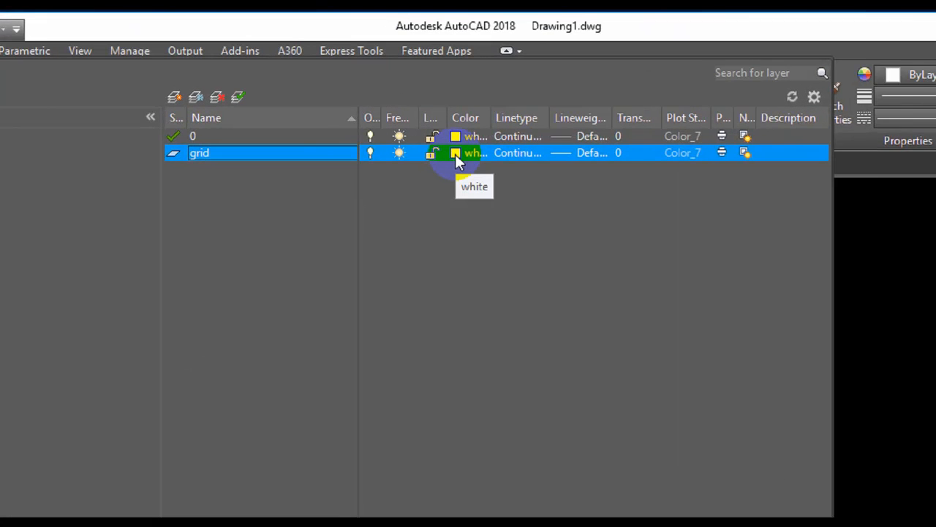
# - Set the grid layer's color to magenta and keep its linetype as Continuous
pyautogui.click(358, 87)
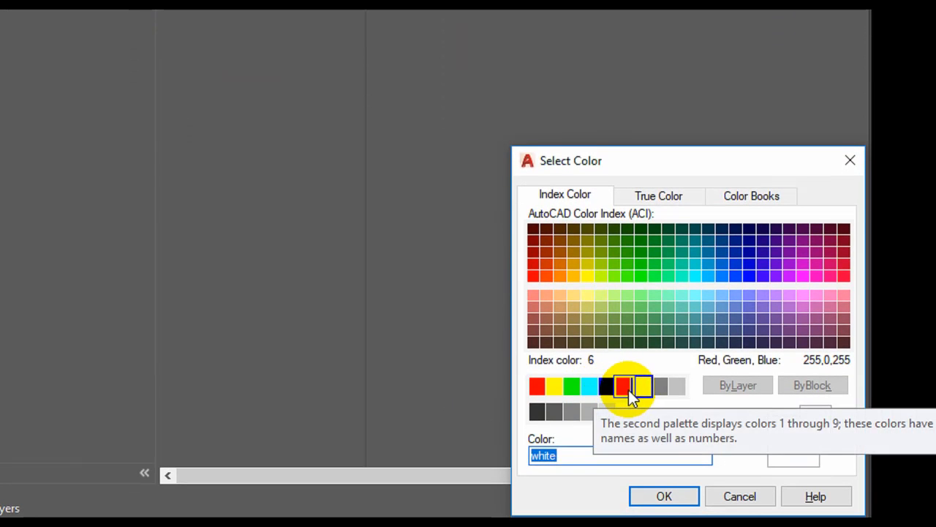
pyautogui.click(625, 389)
pyautogui.click(678, 468)
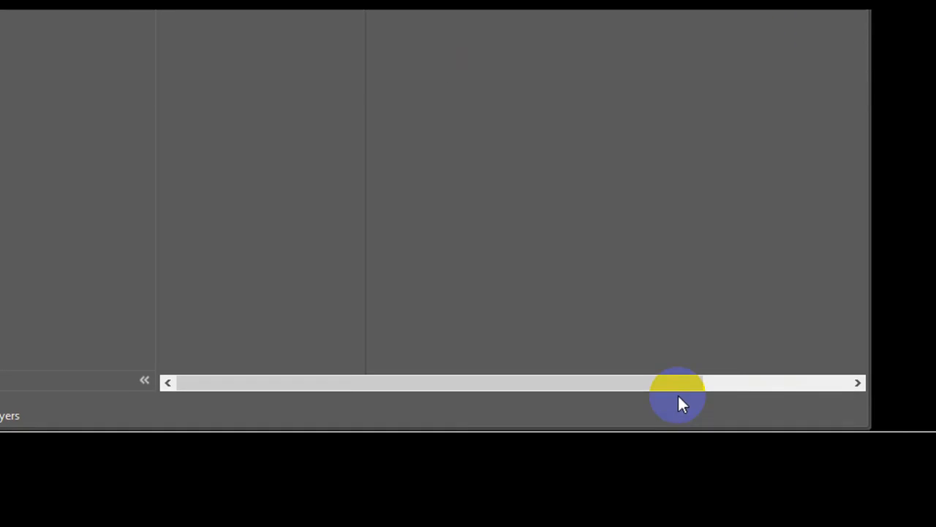
pyautogui.click(392, 86)
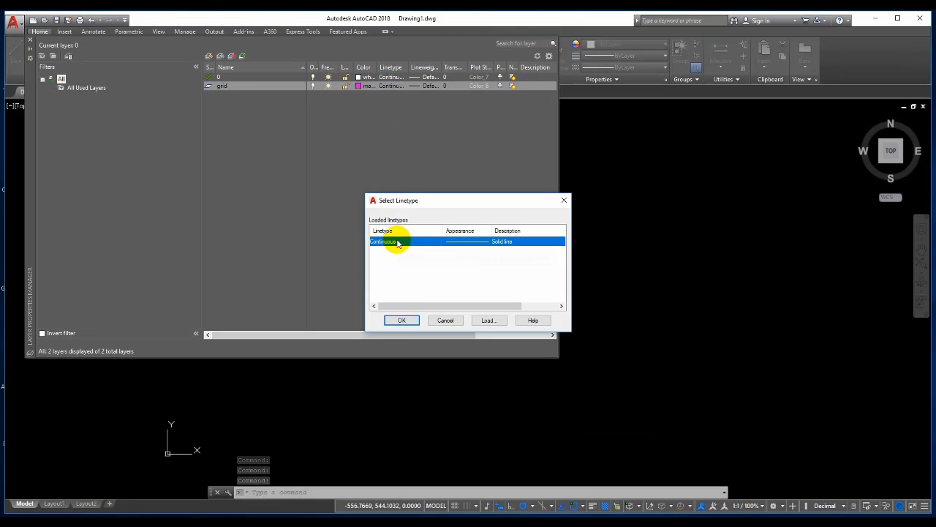
pyautogui.click(403, 319)
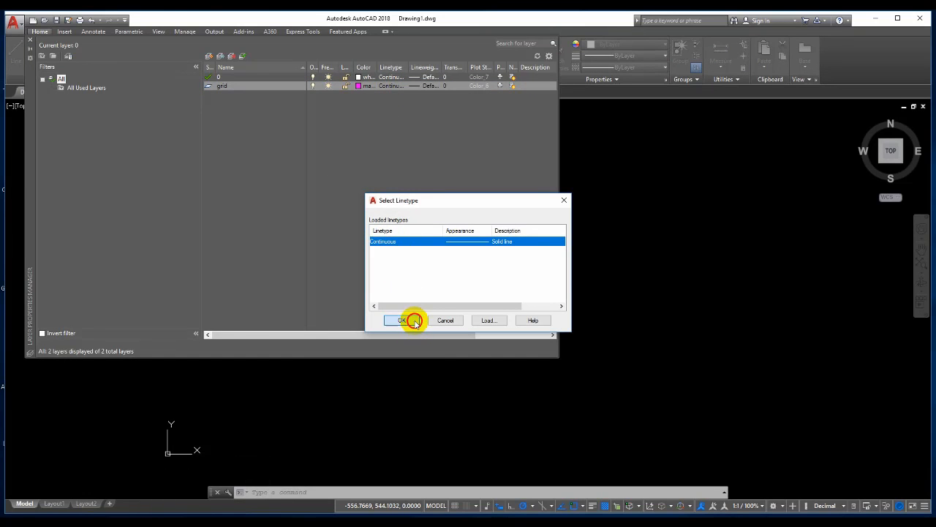
# - Set the grid layer's lineweight to 0.25 mm
pyautogui.click(419, 88)
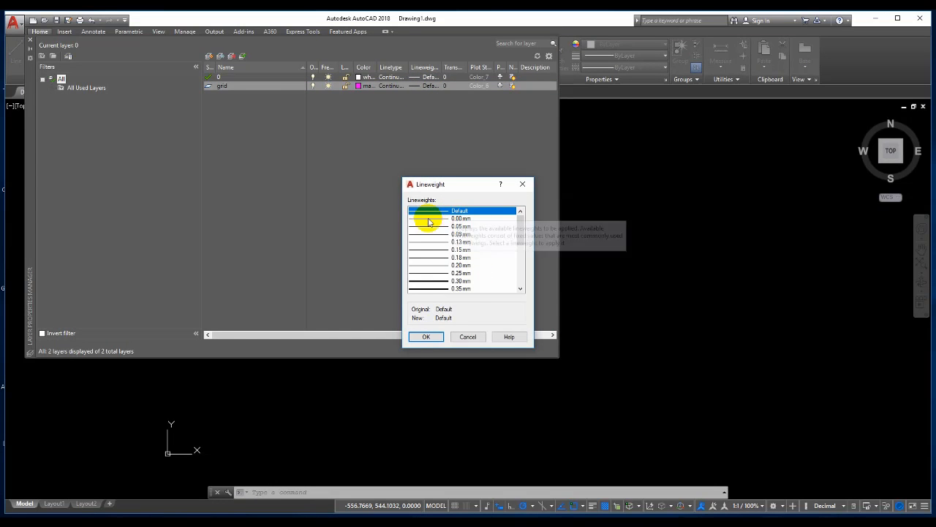
pyautogui.click(458, 266)
pyautogui.click(459, 273)
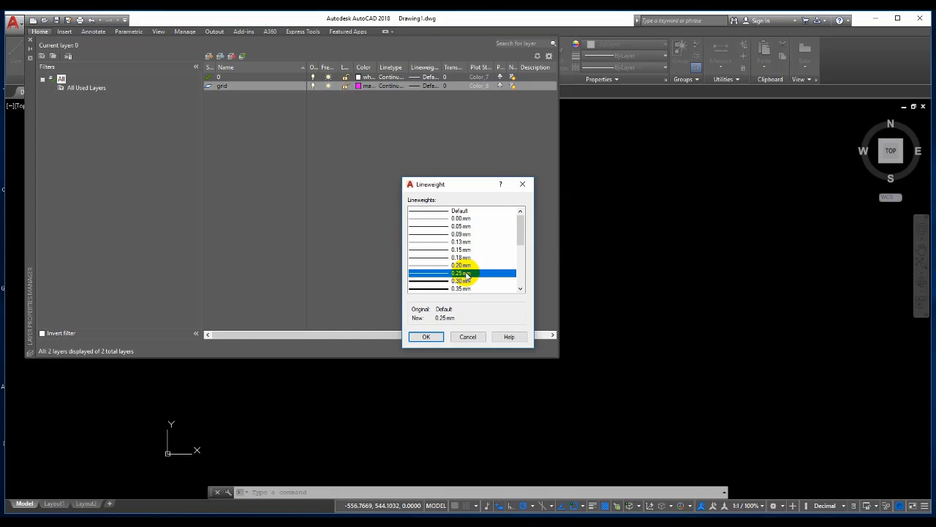
pyautogui.click(426, 337)
# - Create five more layers that inherit the properties of the grid layer
pyautogui.click(220, 86)
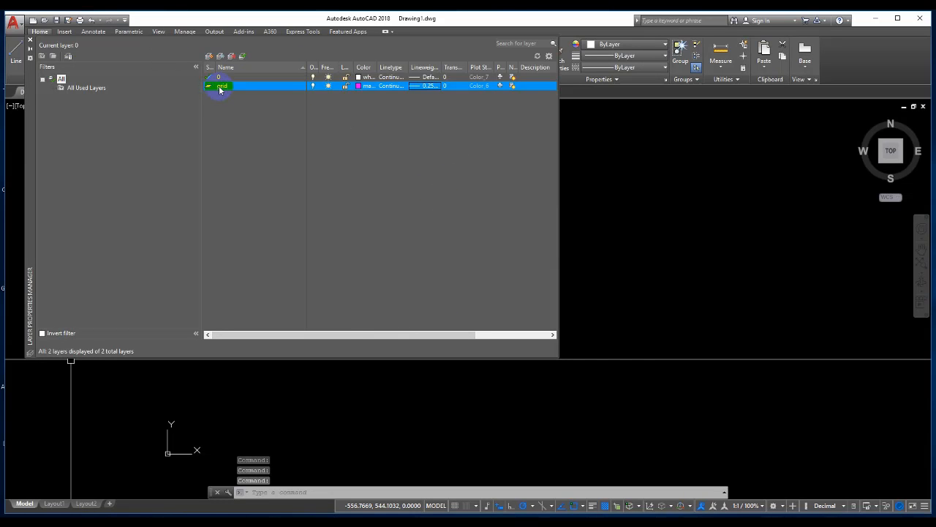
pyautogui.press('Return')
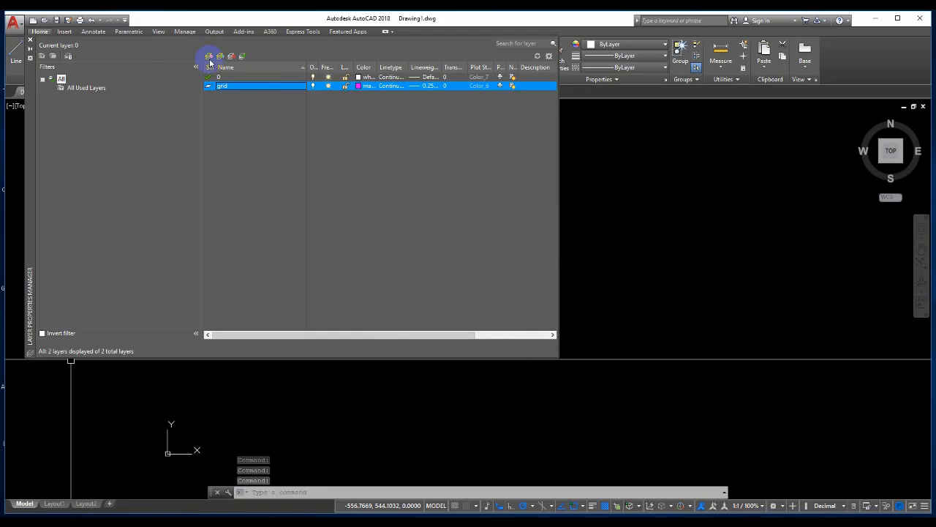
pyautogui.click(209, 58)
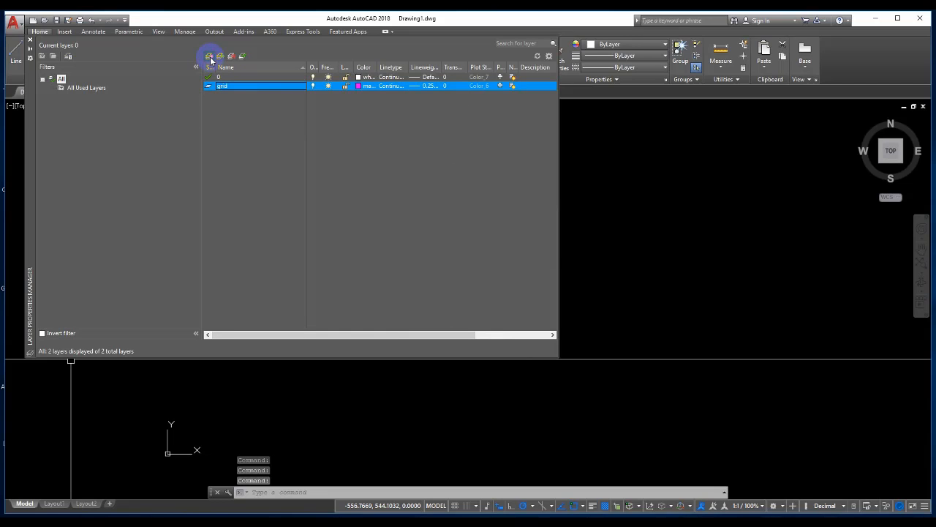
pyautogui.click(210, 58)
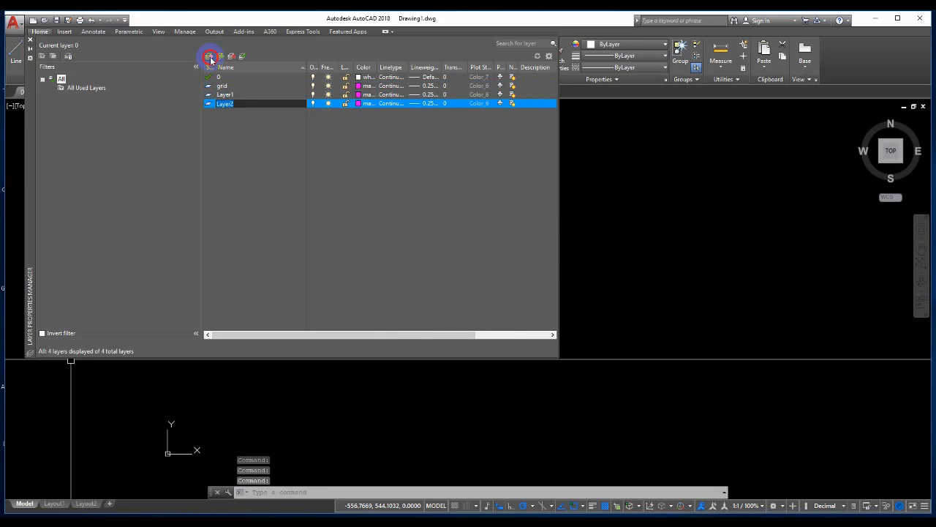
pyautogui.click(210, 58)
pyautogui.click(210, 58)
pyautogui.click(210, 59)
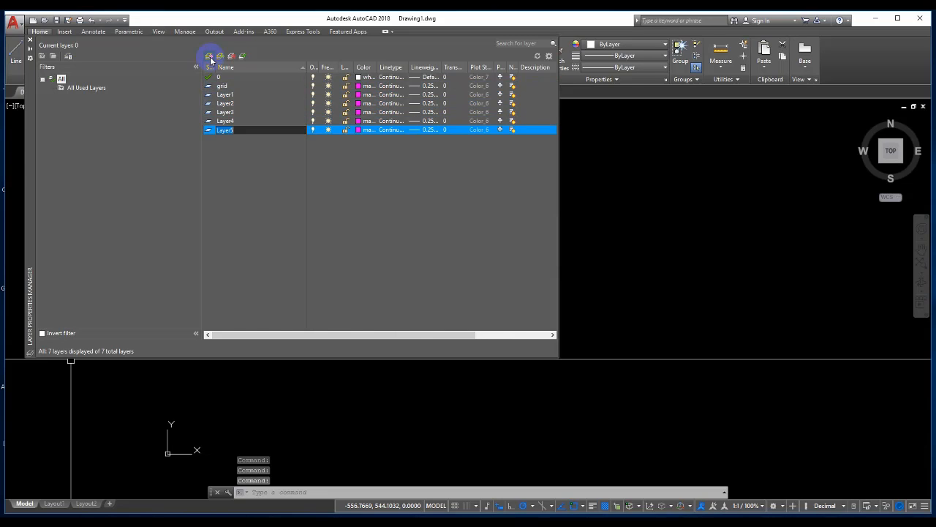
# - Rename Layer1 as concrete
pyautogui.click(235, 98)
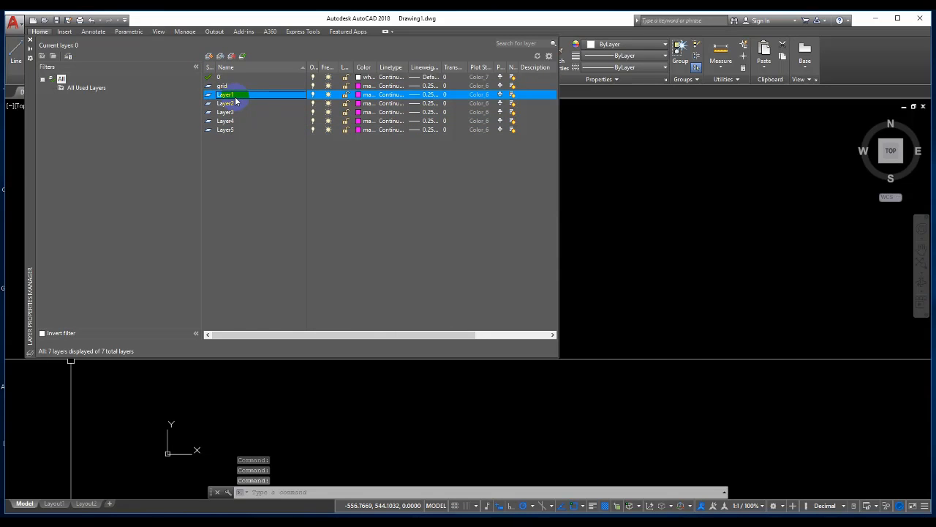
pyautogui.click(235, 96)
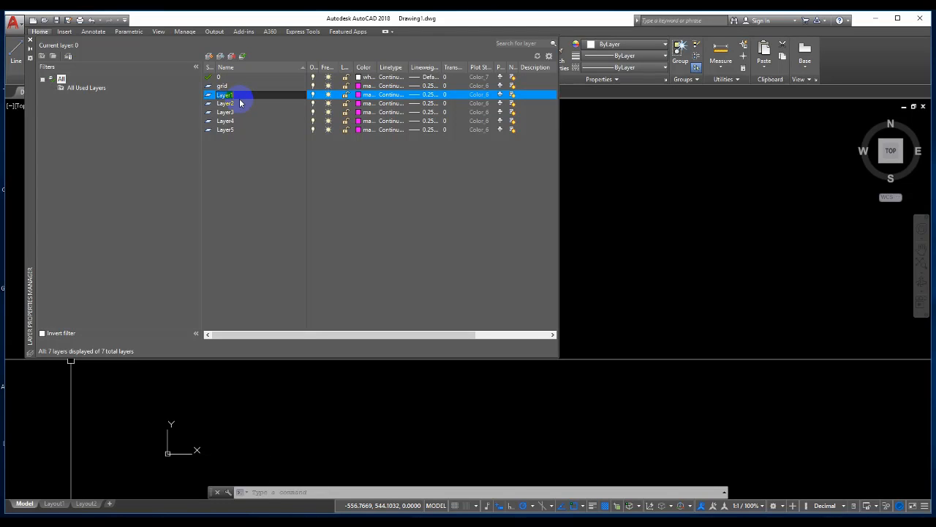
pyautogui.write('concrete')
pyautogui.click(239, 99)
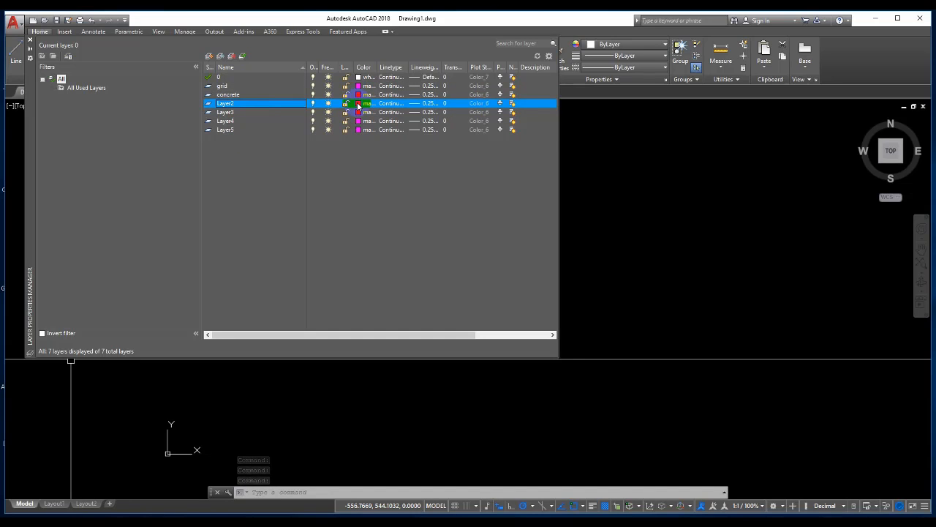
# - Set the concrete layer's color to yellow and keep its linetype as Continuous
pyautogui.click(239, 95)
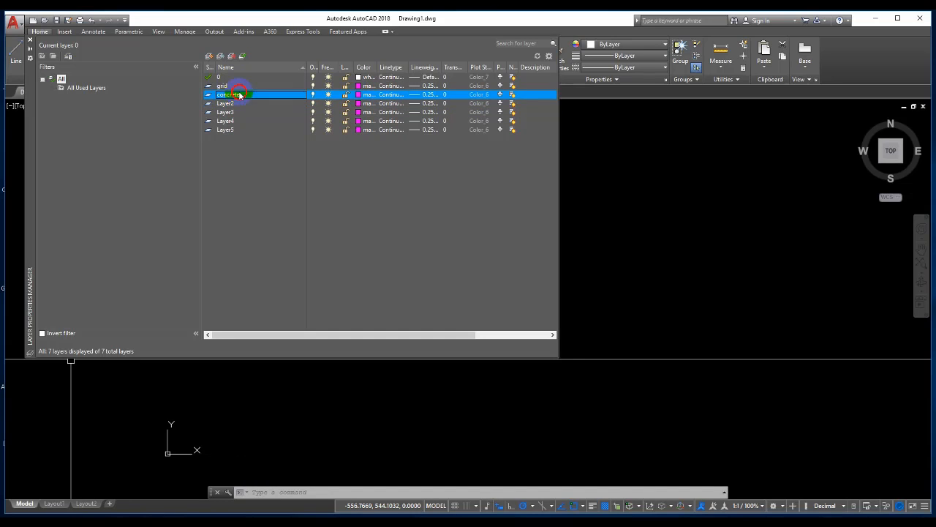
pyautogui.click(360, 95)
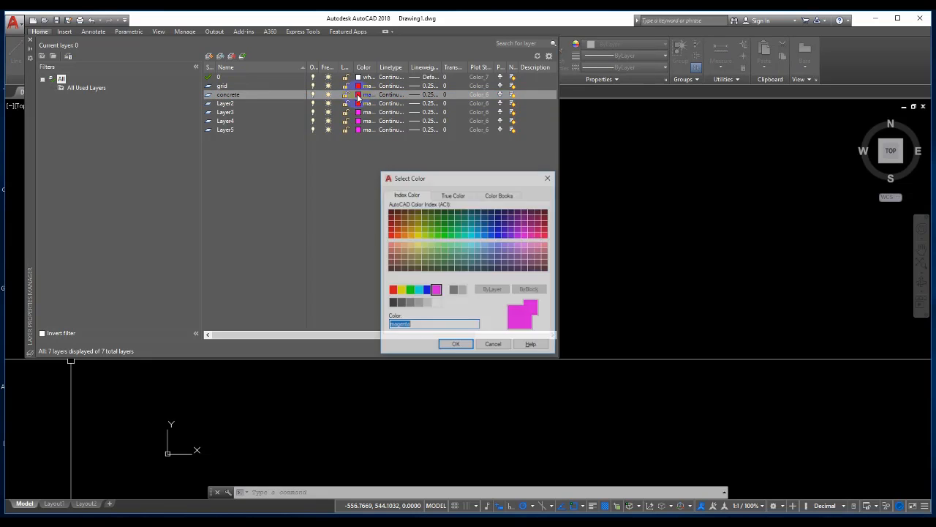
pyautogui.click(401, 290)
pyautogui.click(455, 344)
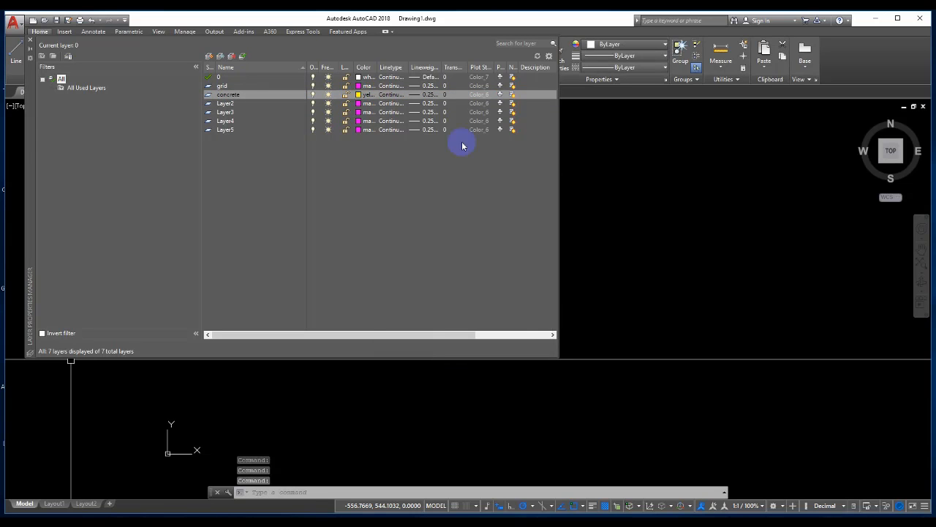
pyautogui.click(391, 95)
pyautogui.click(407, 322)
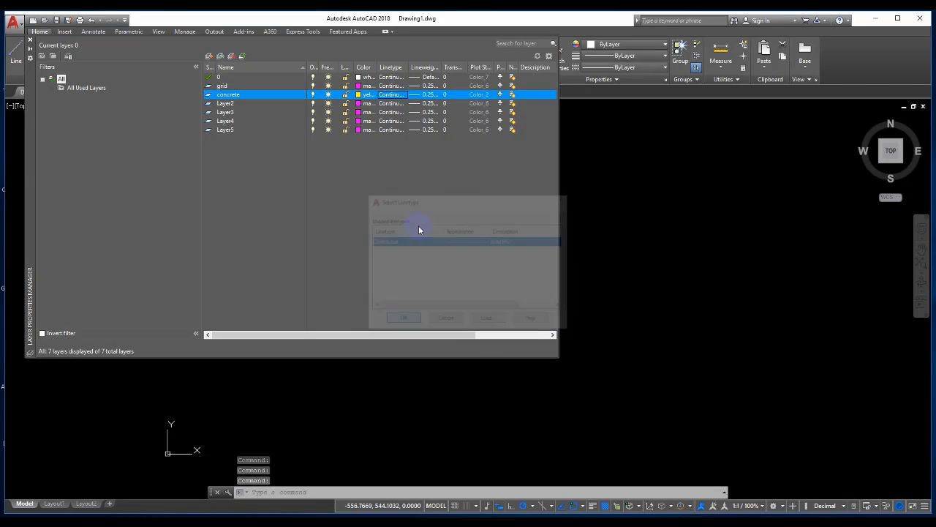
# - Set the concrete layer's lineweight to 0.20 mm
pyautogui.click(425, 94)
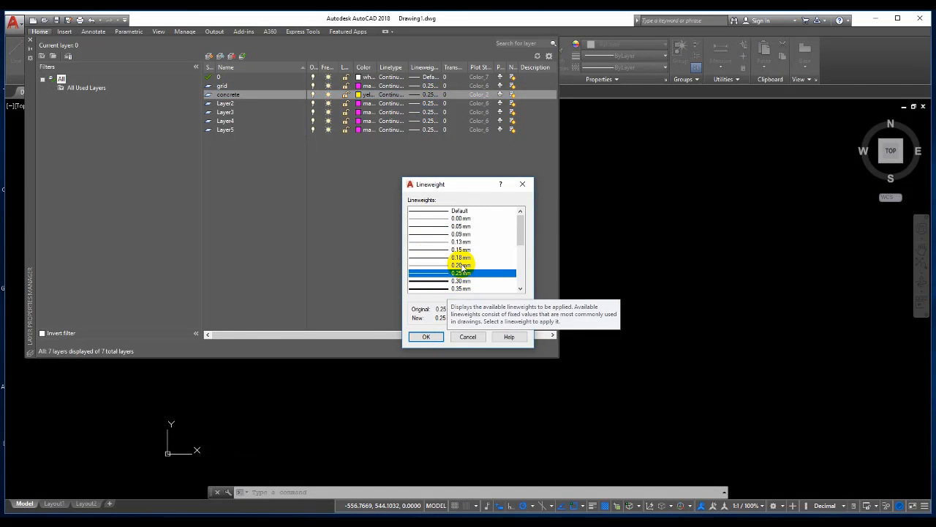
pyautogui.click(459, 265)
pyautogui.click(429, 336)
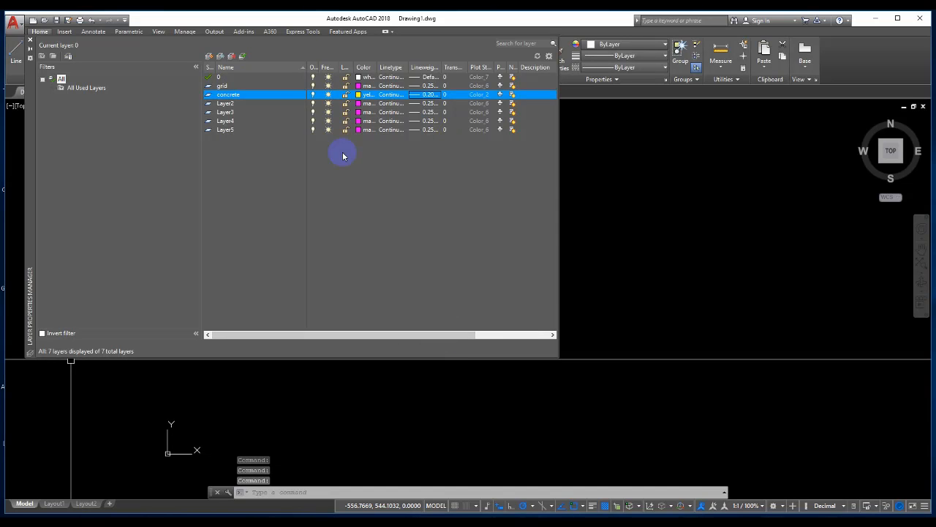
# - Rename Layer2 as hatch
pyautogui.click(236, 103)
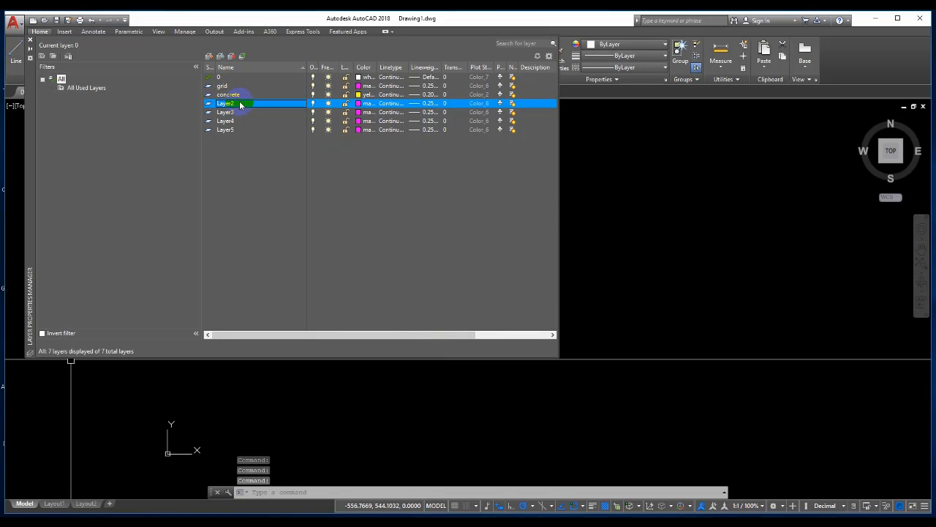
pyautogui.click(240, 104)
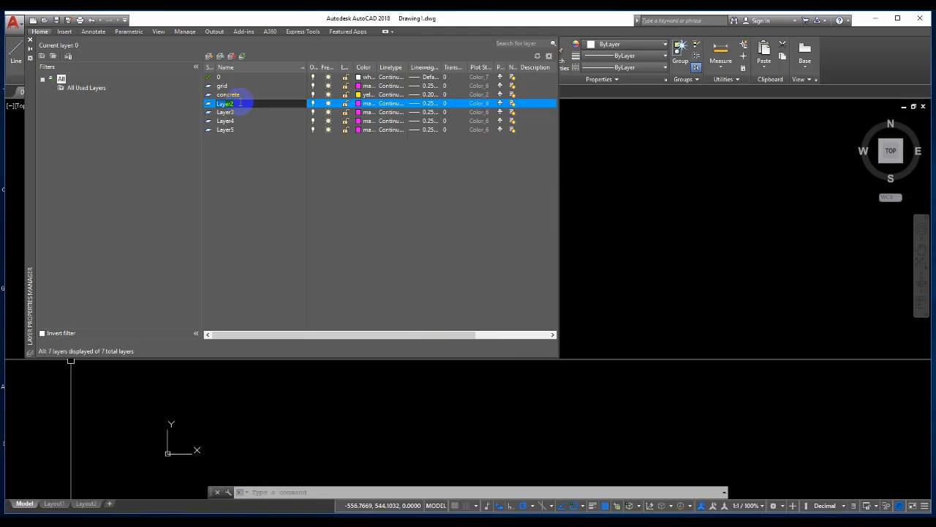
pyautogui.write('hatch')
pyautogui.click(253, 114)
# - Set the hatch layer's color to index color 252 and keep its linetype as Continuous
pyautogui.click(248, 103)
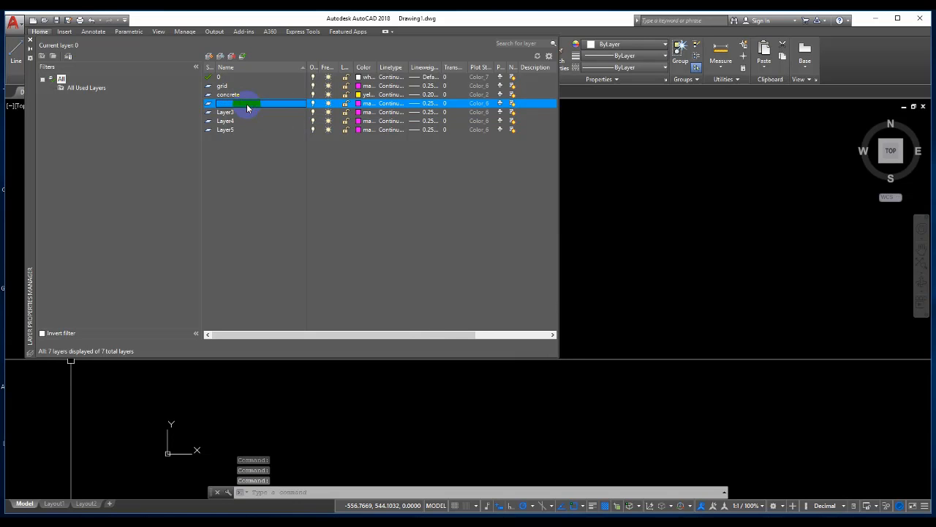
pyautogui.click(358, 104)
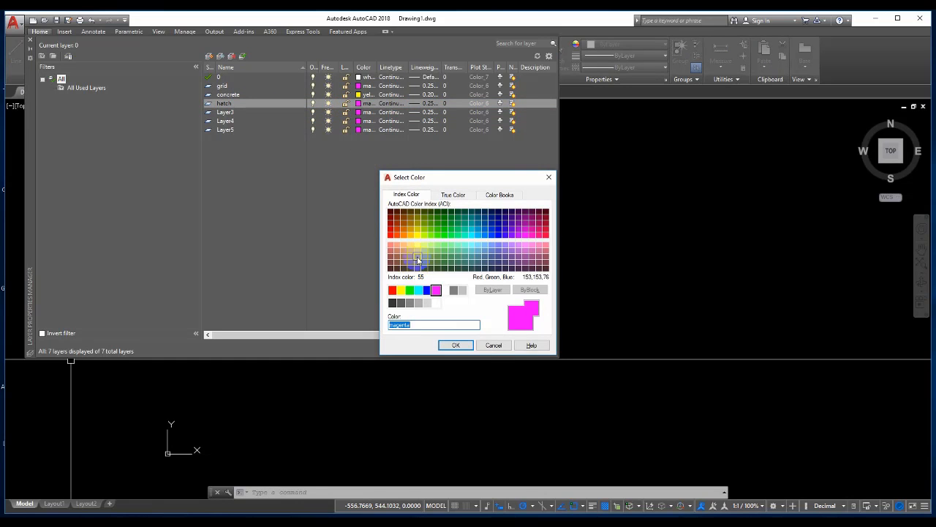
pyautogui.click(412, 303)
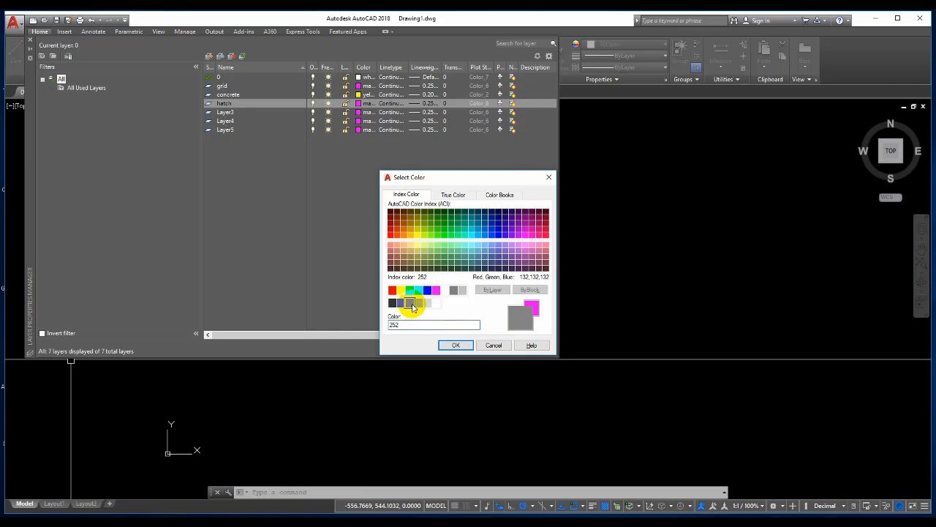
pyautogui.click(456, 345)
pyautogui.click(391, 103)
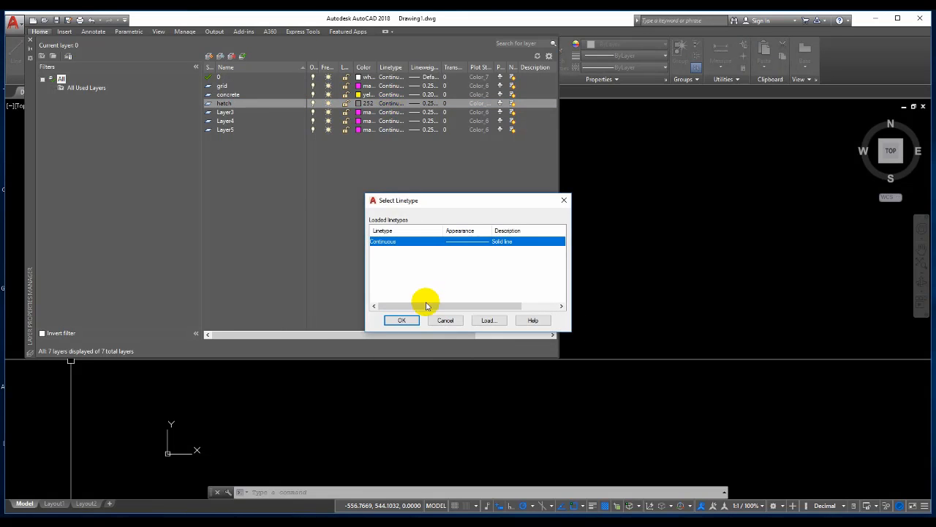
pyautogui.click(403, 318)
# - Set the hatch layer's lineweight to 0.09 mm
pyautogui.click(429, 103)
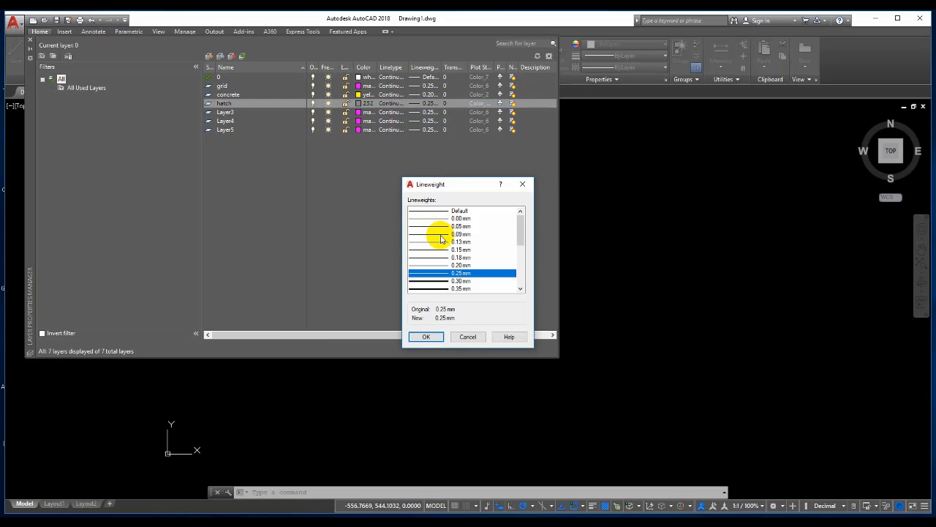
pyautogui.click(459, 242)
pyautogui.click(460, 234)
pyautogui.click(427, 336)
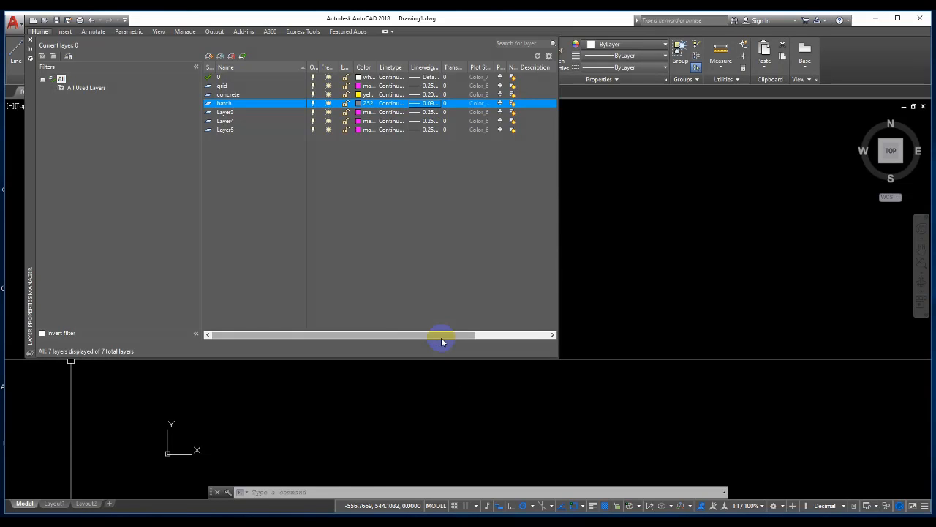
# - Rename Layer3 as finish
pyautogui.click(234, 112)
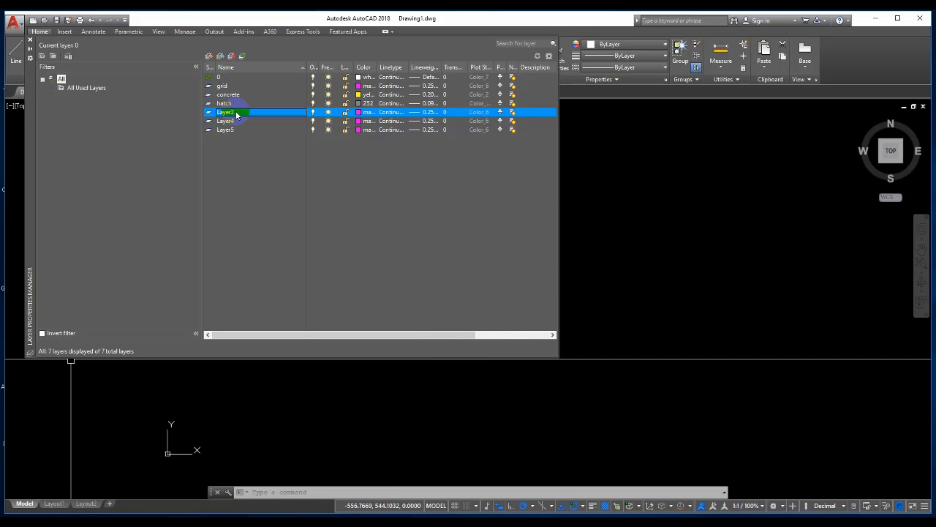
pyautogui.click(235, 113)
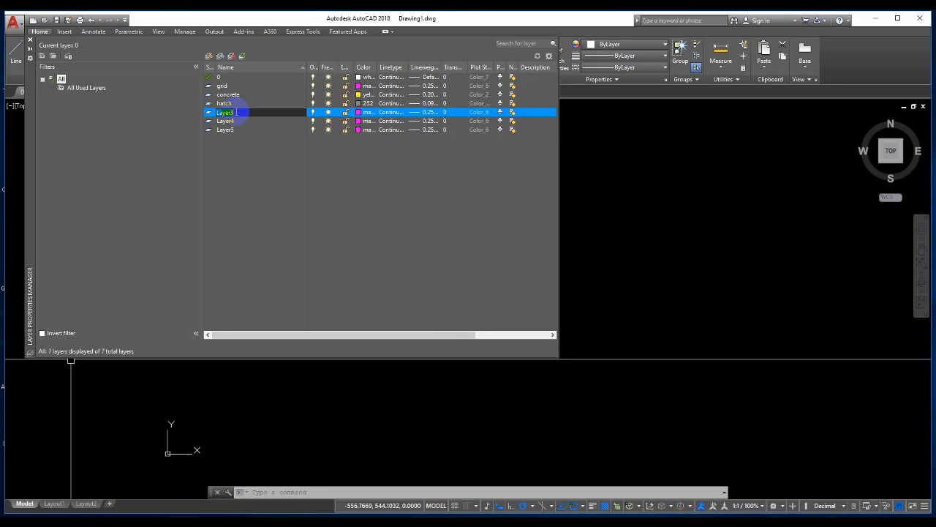
pyautogui.write('finish')
# - Set the finish layer's color to index color 53 and keep its linetype as Continuous
pyautogui.click(360, 112)
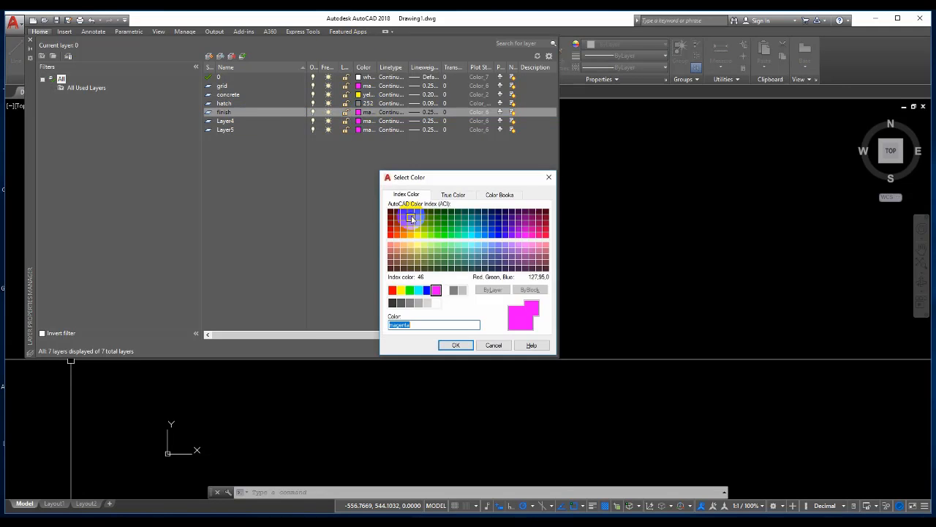
pyautogui.click(418, 250)
pyautogui.click(455, 345)
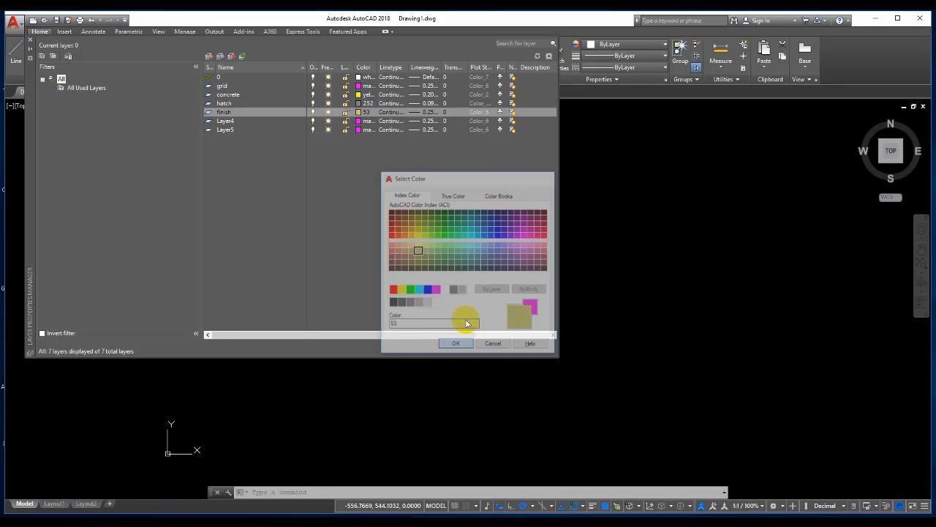
pyautogui.click(390, 112)
pyautogui.click(410, 320)
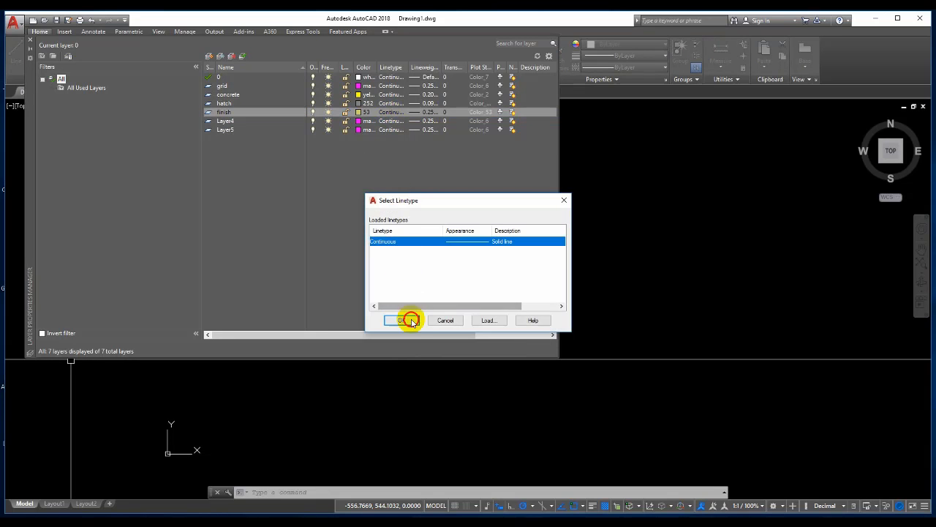
# - Set the finish layer's lineweight to 0.09 mm
pyautogui.click(426, 112)
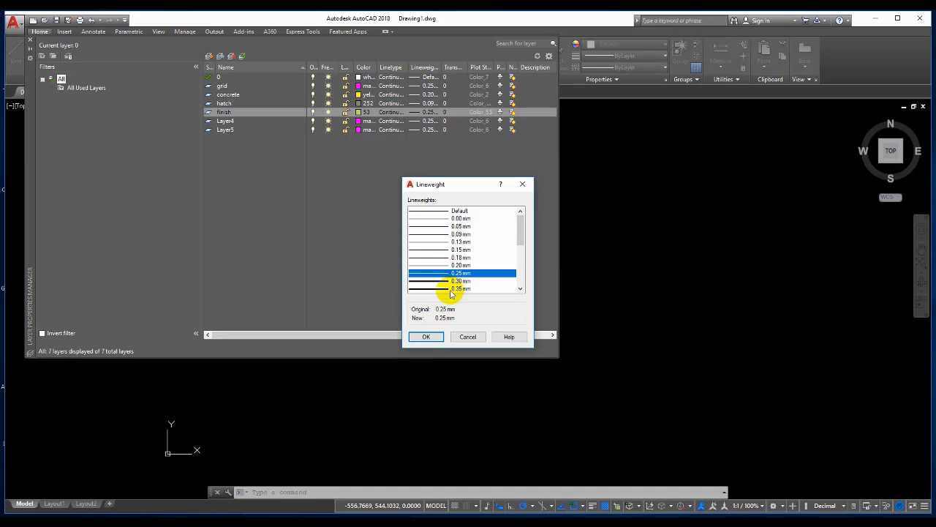
pyautogui.click(465, 220)
pyautogui.click(463, 226)
pyautogui.click(461, 236)
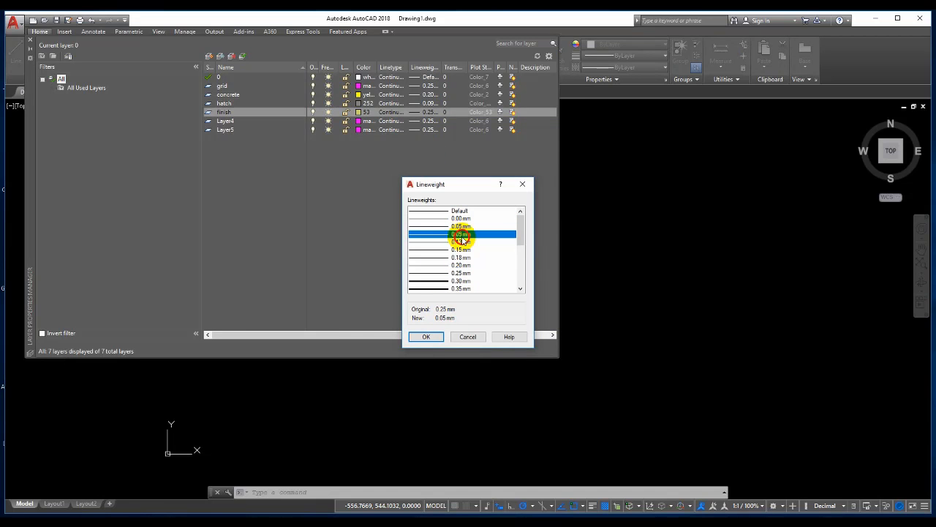
pyautogui.click(428, 336)
# - Delete the unused layer Layer5 from the layer list
pyautogui.click(230, 130)
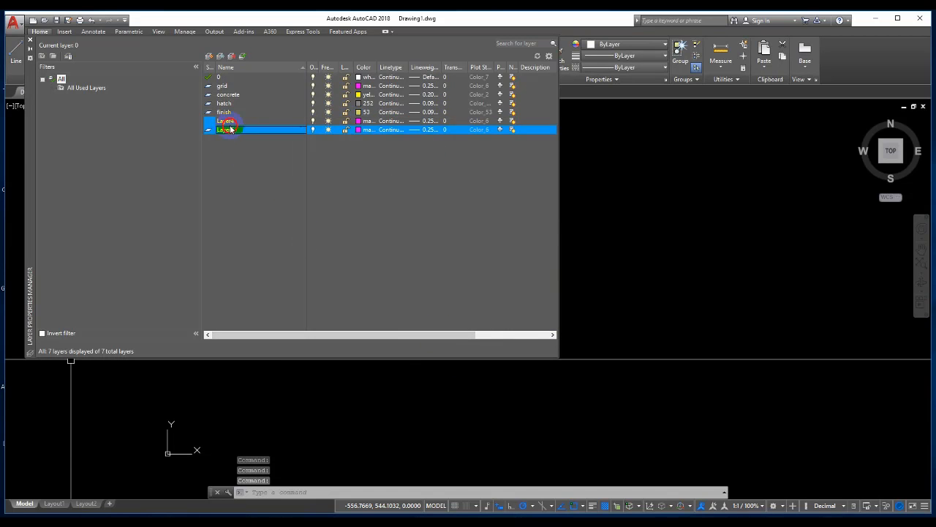
pyautogui.click(236, 121)
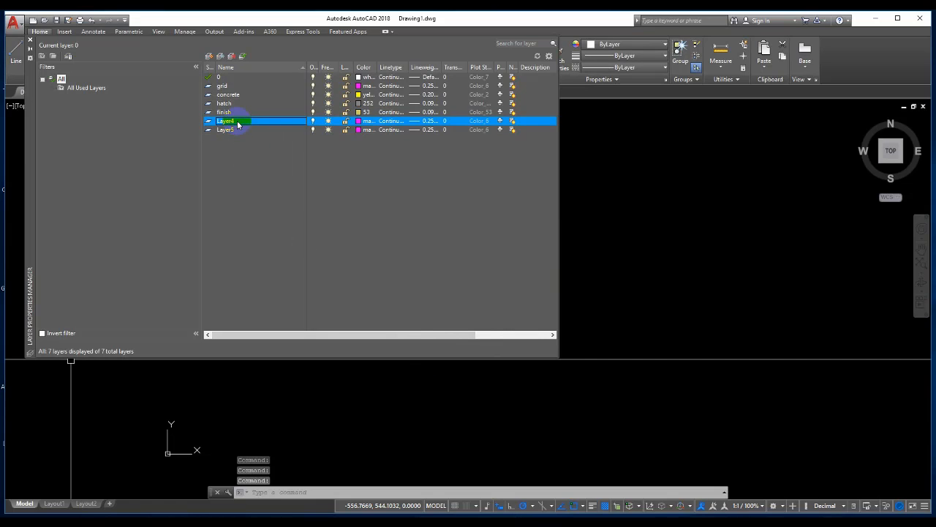
pyautogui.click(245, 129)
pyautogui.click(249, 121)
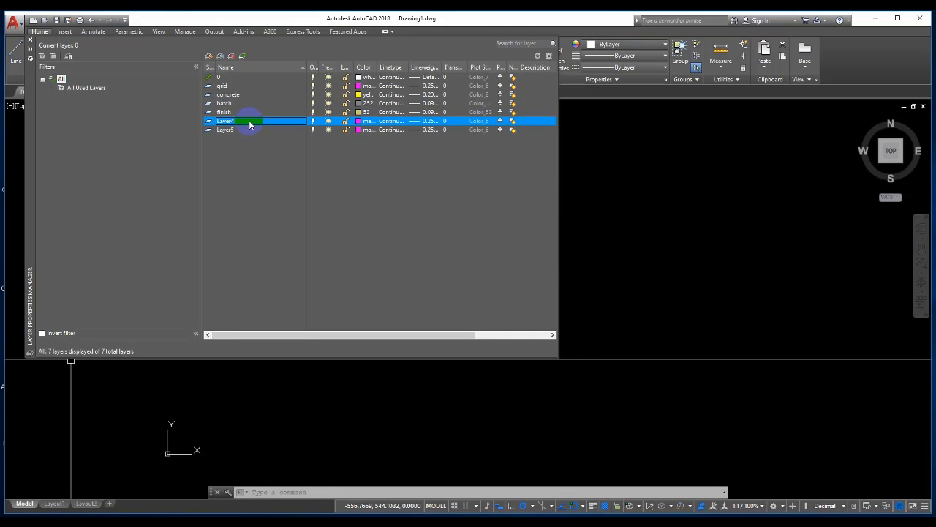
pyautogui.click(231, 130)
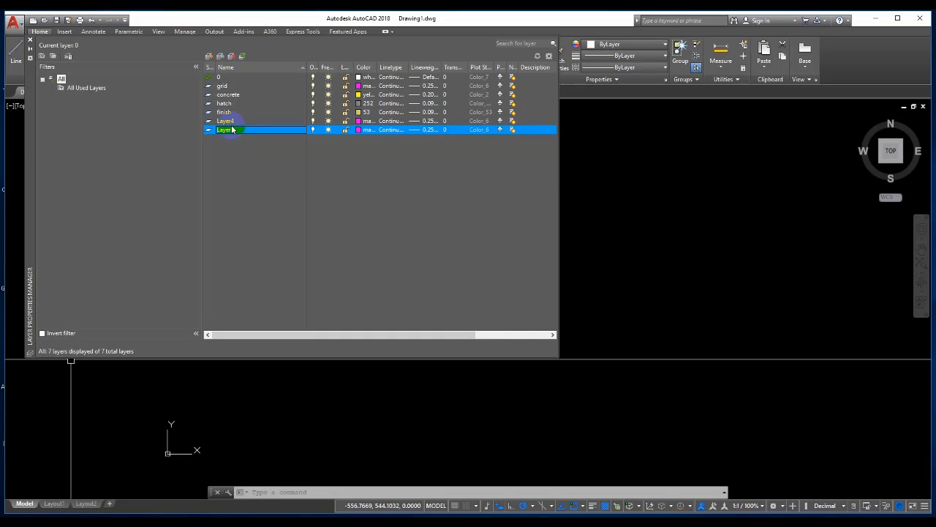
pyautogui.click(234, 121)
pyautogui.click(240, 131)
pyautogui.click(232, 59)
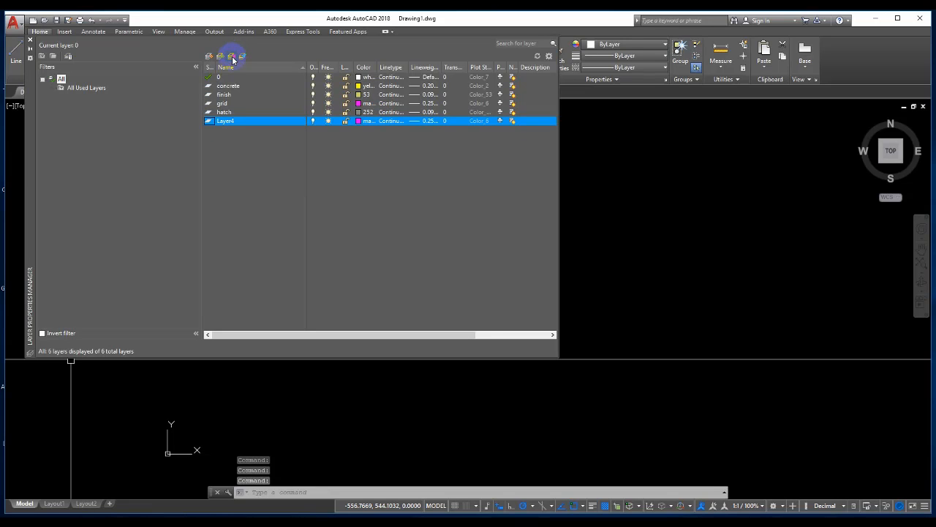
# - Delete the unused layer Layer4 from the layer list
pyautogui.click(234, 114)
pyautogui.click(233, 121)
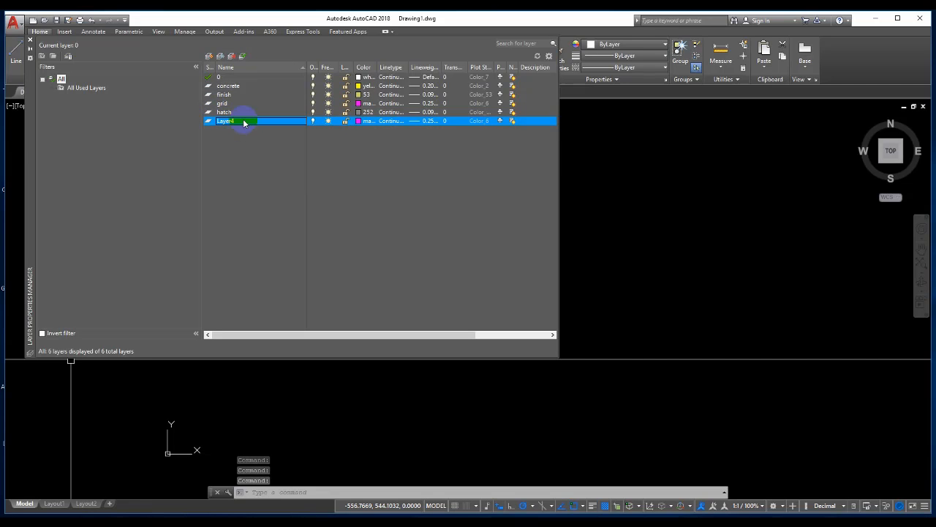
pyautogui.click(236, 125)
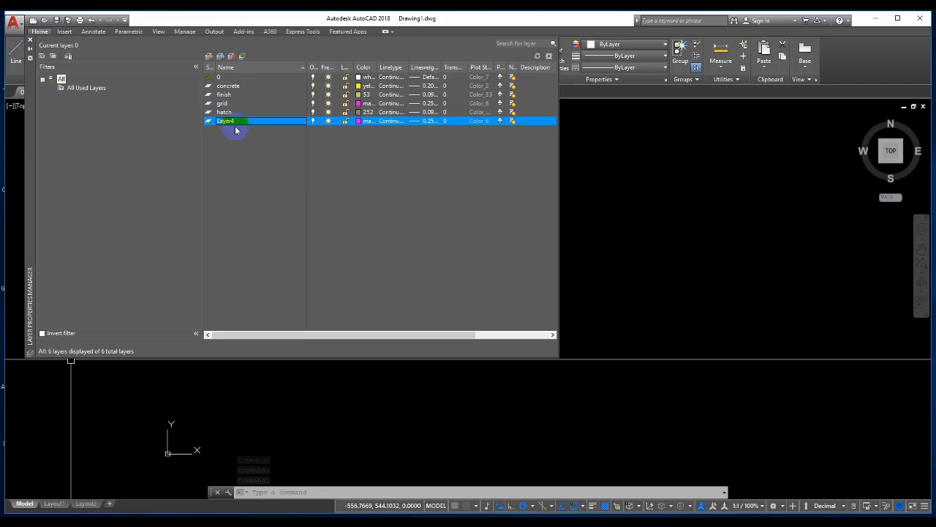
pyautogui.press('Return')
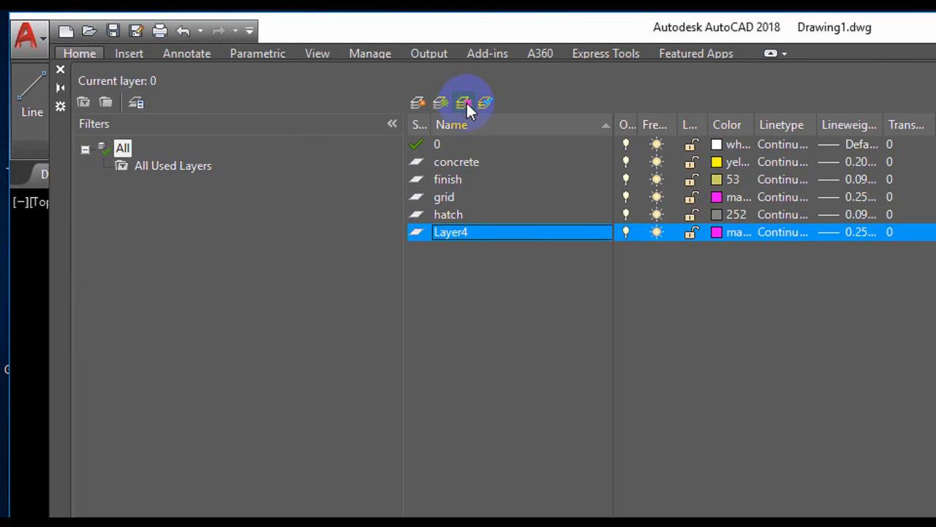
pyautogui.click(466, 102)
# - Close the Layer Properties Manager
pyautogui.click(495, 214)
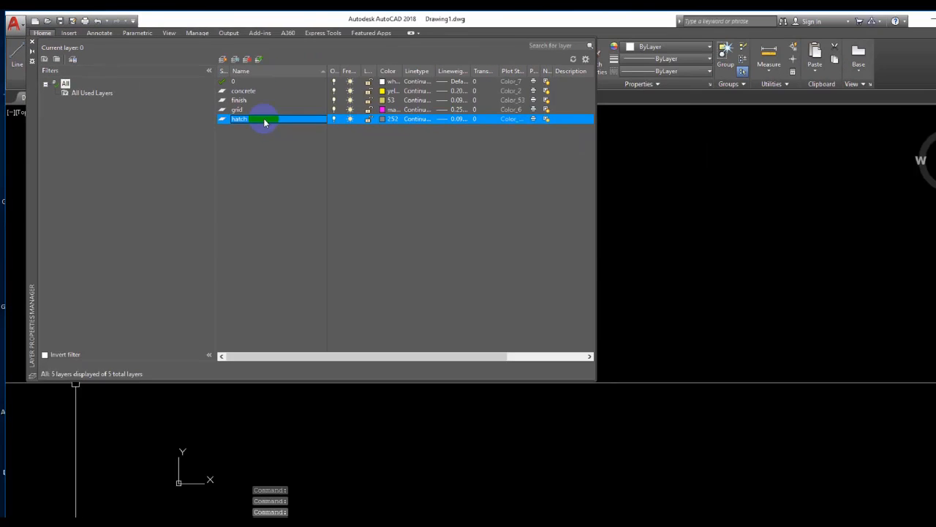
pyautogui.click(500, 162)
pyautogui.click(252, 94)
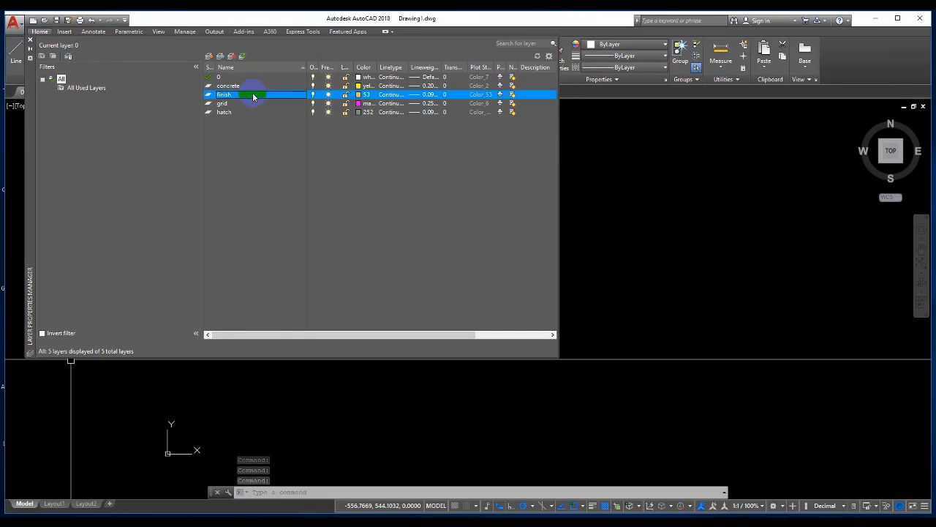
pyautogui.click(251, 112)
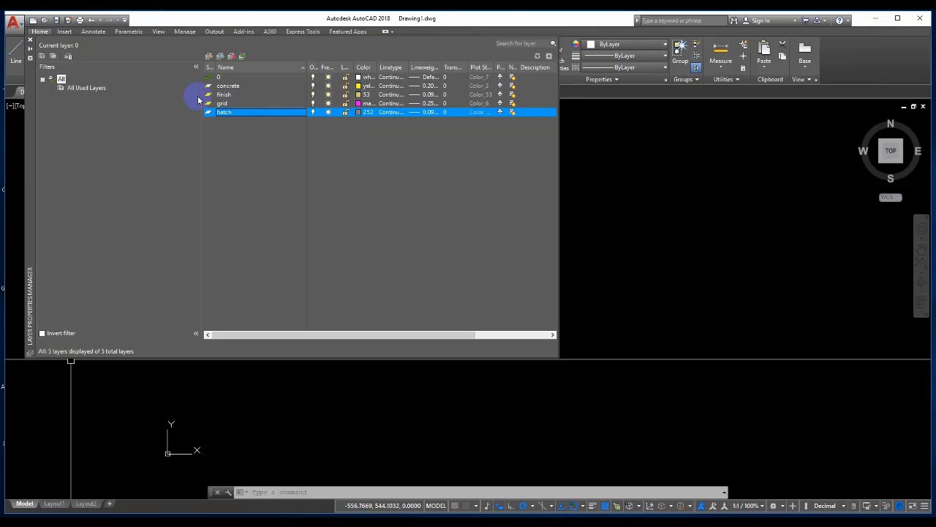
pyautogui.click(30, 39)
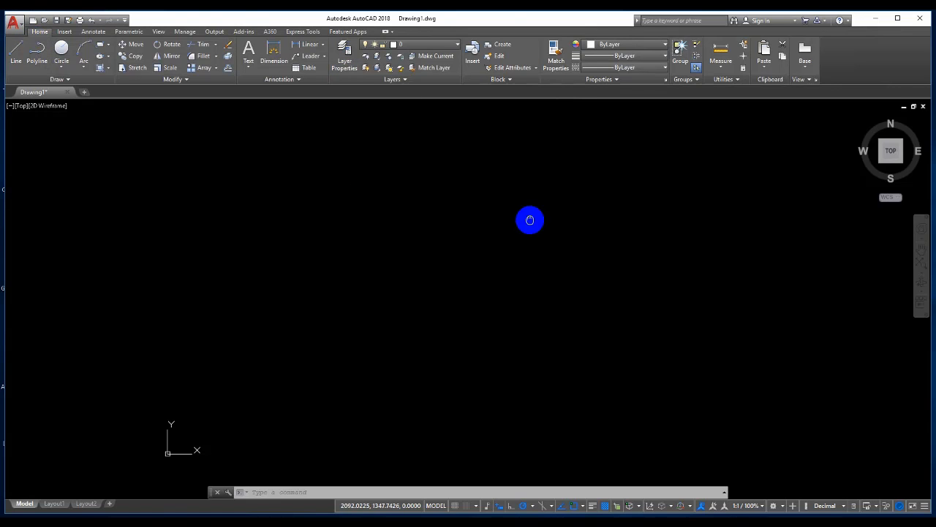
# - Draw a closed, irregular four-sided polyline on layer 0 in the empty drawing area
pyautogui.moveTo(529, 219); pyautogui.dragTo(519, 257, button='middle')
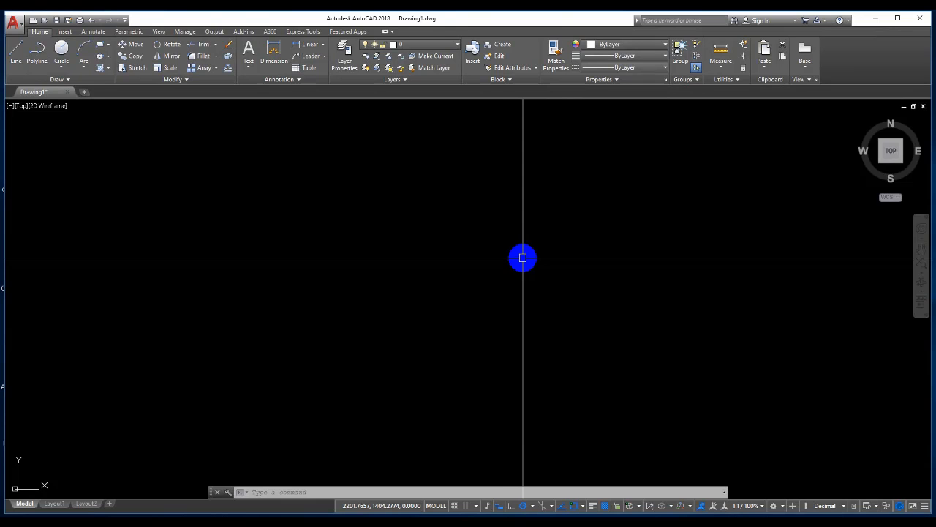
pyautogui.write('pl')
pyautogui.press('Return')
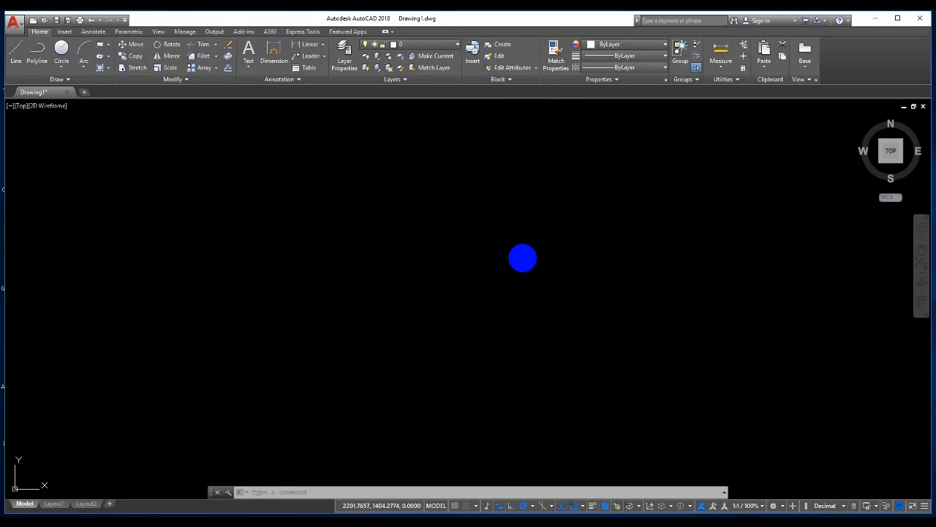
pyautogui.click(296, 334)
pyautogui.click(341, 136)
pyautogui.click(823, 258)
pyautogui.click(537, 382)
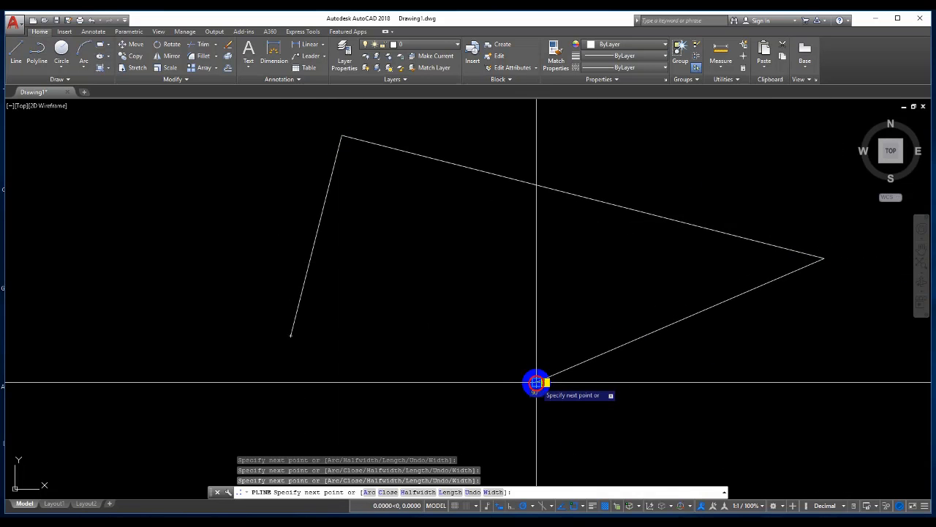
pyautogui.click(292, 335)
pyautogui.press('Return')
pyautogui.scroll(-2, 292, 325)
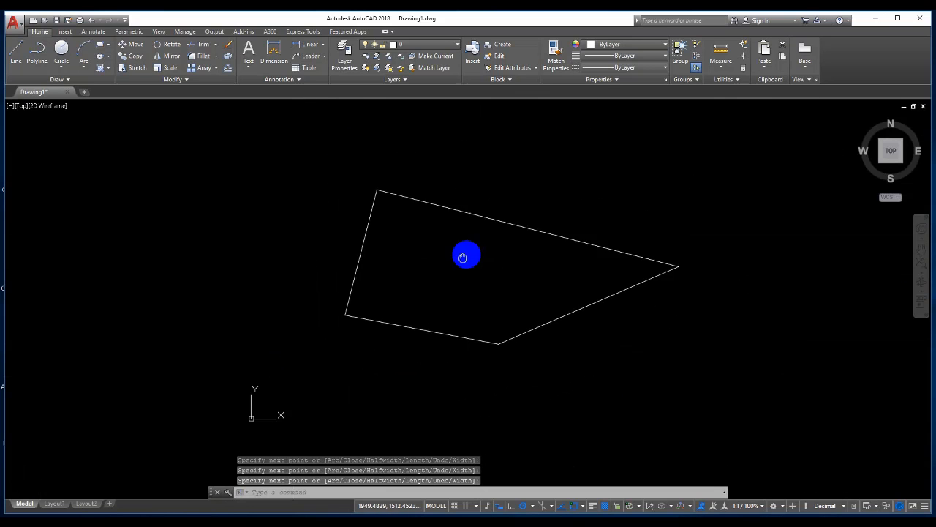
# - Assign the four-sided polyline to the finish layer and clear the selection
pyautogui.click(706, 356)
pyautogui.click(477, 213)
pyautogui.moveTo(406, 269); pyautogui.dragTo(418, 240, button='middle')
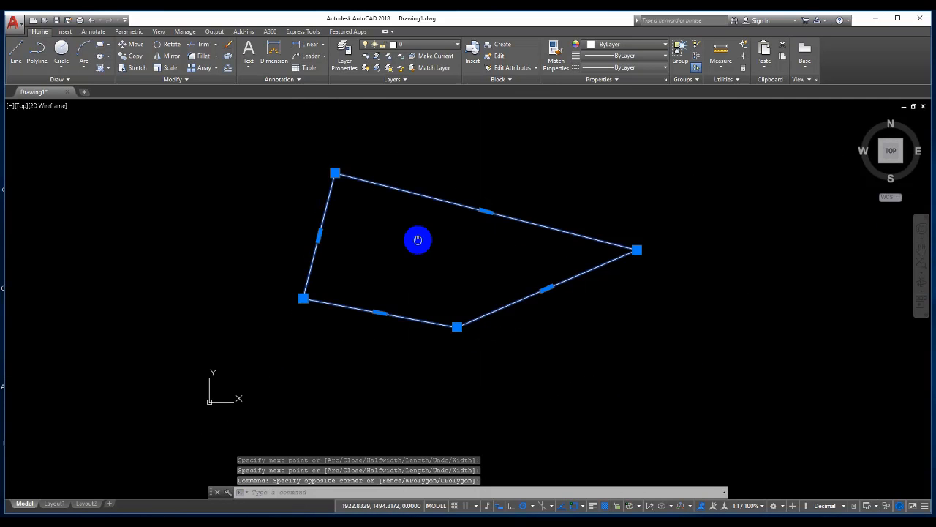
pyautogui.scroll(2, 418, 241)
pyautogui.scroll(-2, 548, 272)
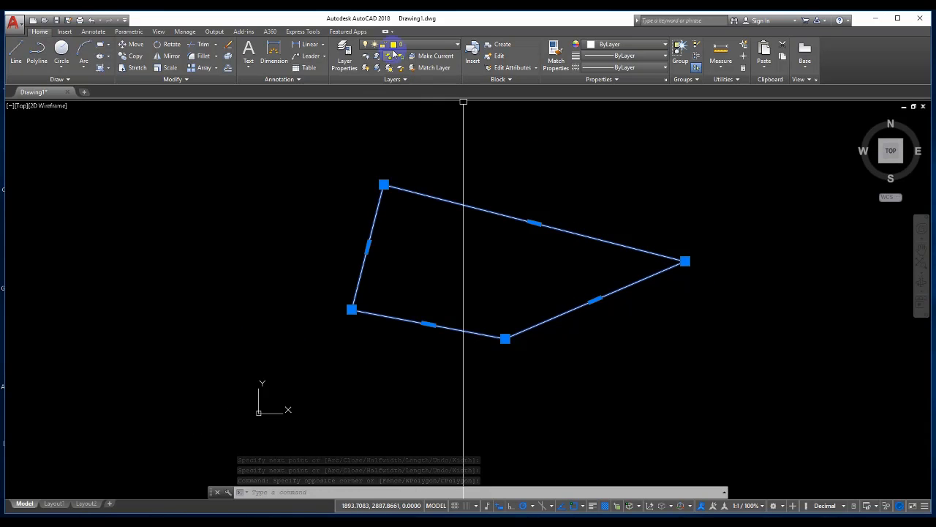
pyautogui.click(410, 47)
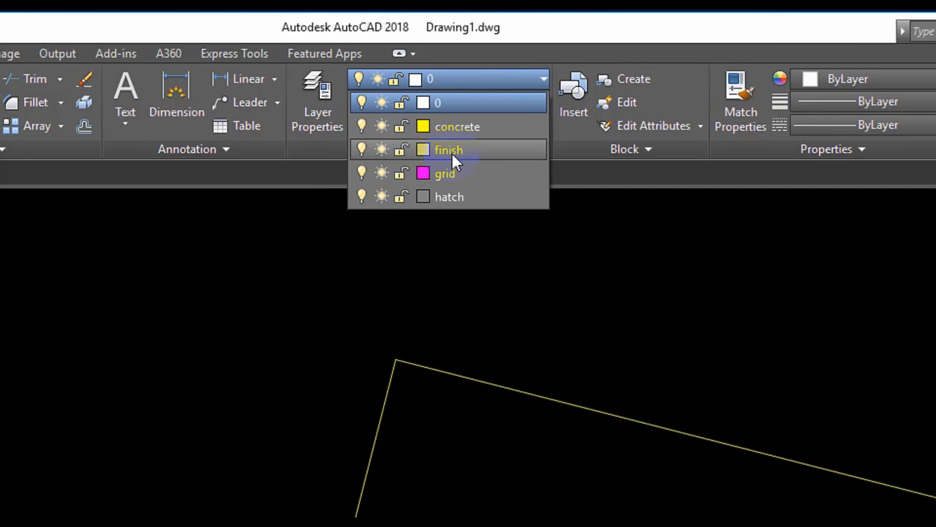
pyautogui.click(450, 149)
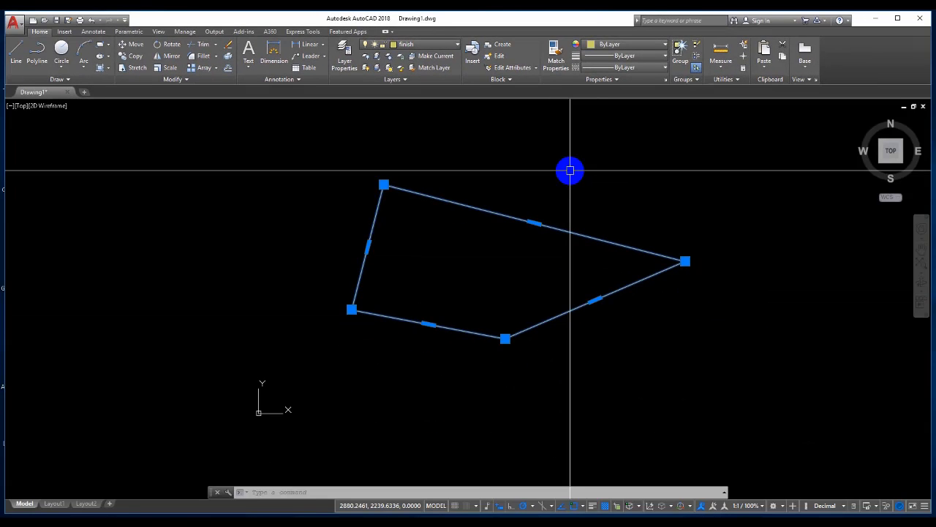
pyautogui.press('Escape')
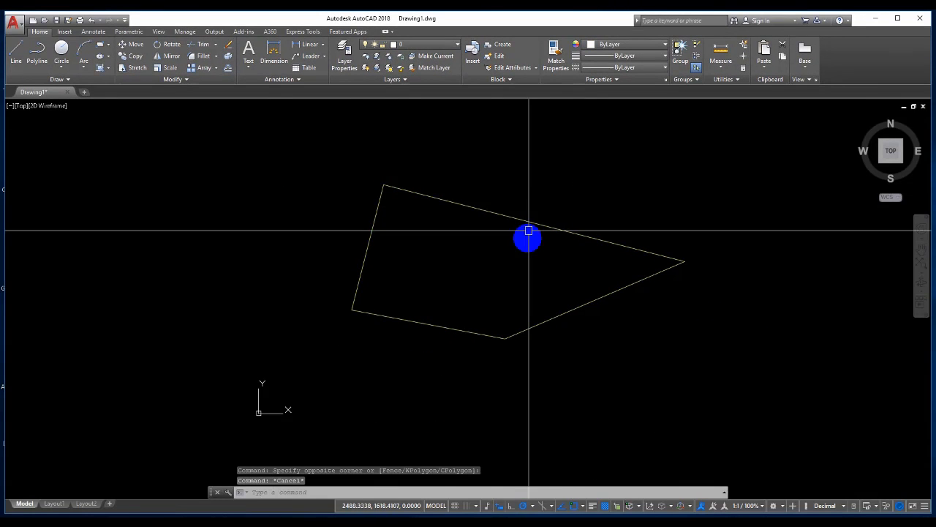
# - Select the four-sided polyline to check its layer and color, then deselect it
pyautogui.click(567, 172)
pyautogui.click(435, 232)
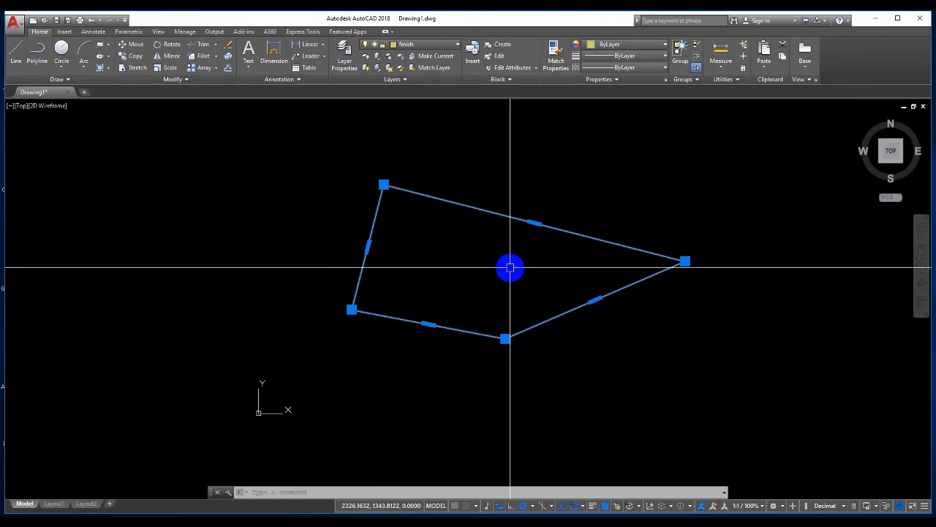
pyautogui.press('Escape')
# - Make grid the current layer for new objects
pyautogui.scroll(-2, 391, 244)
pyautogui.scroll(1, 403, 314)
pyautogui.moveTo(438, 240)
pyautogui.mouseDown(button='middle')
pyautogui.moveTo(403, 314)
pyautogui.moveTo(434, 217)
pyautogui.mouseUp(button='middle')
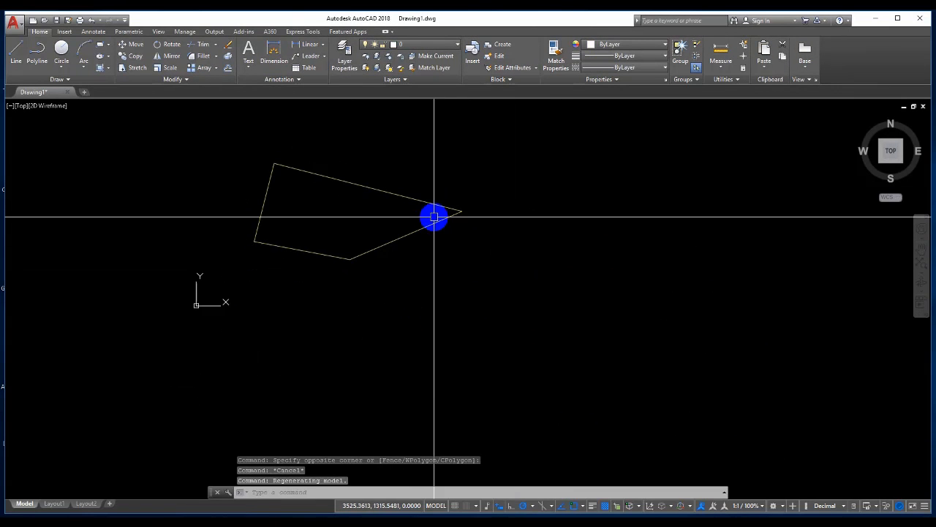
pyautogui.click(403, 47)
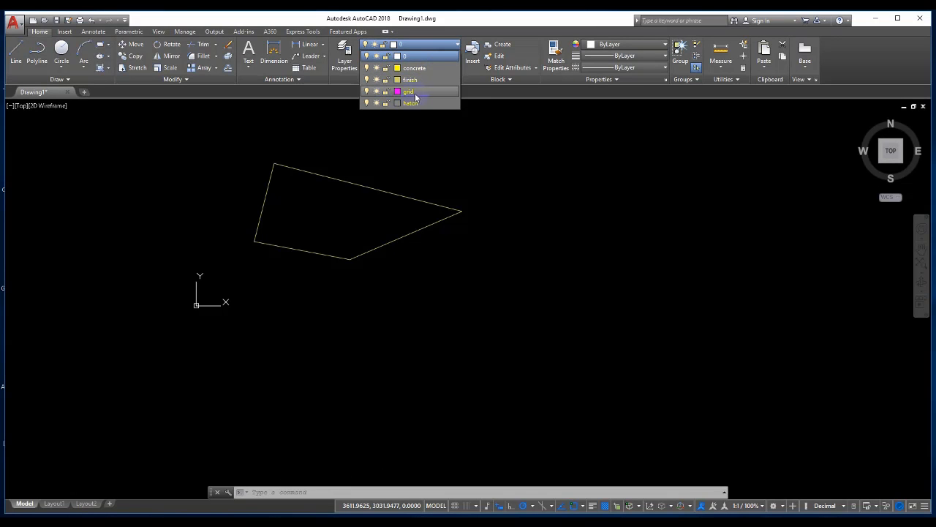
pyautogui.click(415, 92)
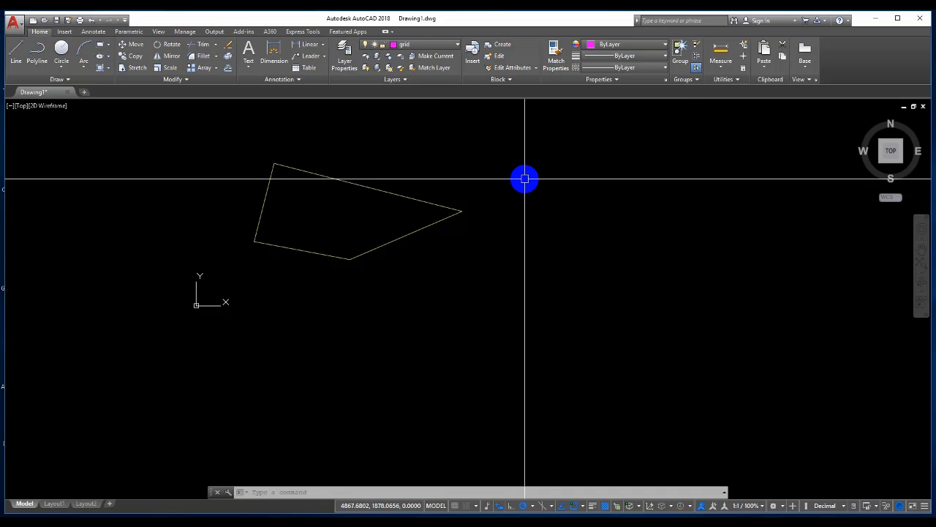
# - Draw a closed, irregular five-sided polyline on the grid layer beside the four-sided one
pyautogui.write('pl')
pyautogui.press('Return')
pyautogui.click(523, 264)
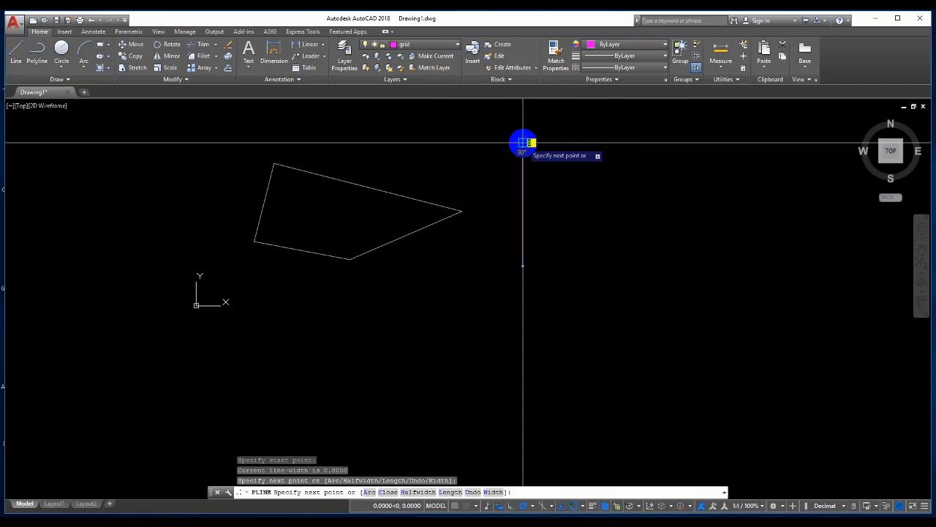
pyautogui.click(523, 143)
pyautogui.click(678, 143)
pyautogui.click(688, 253)
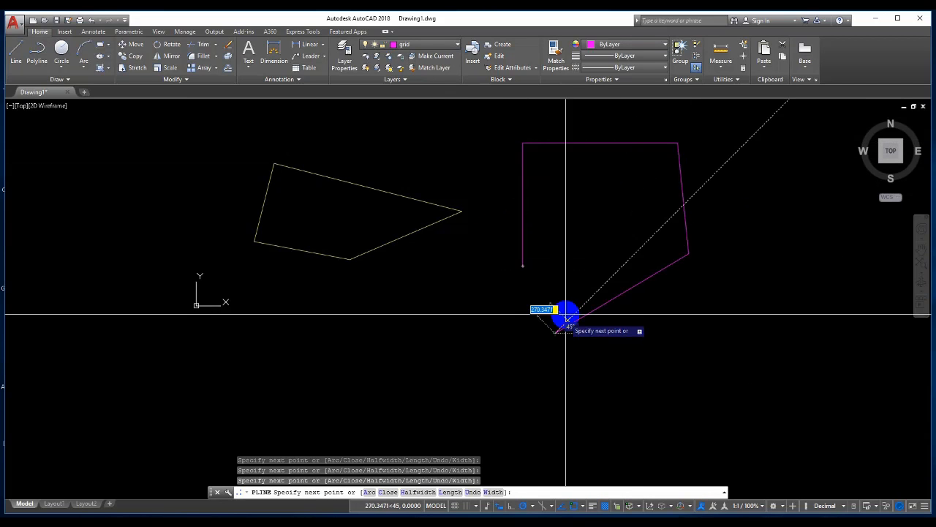
pyautogui.click(566, 319)
pyautogui.click(523, 265)
pyautogui.press('Return')
pyautogui.scroll(-2, 539, 283)
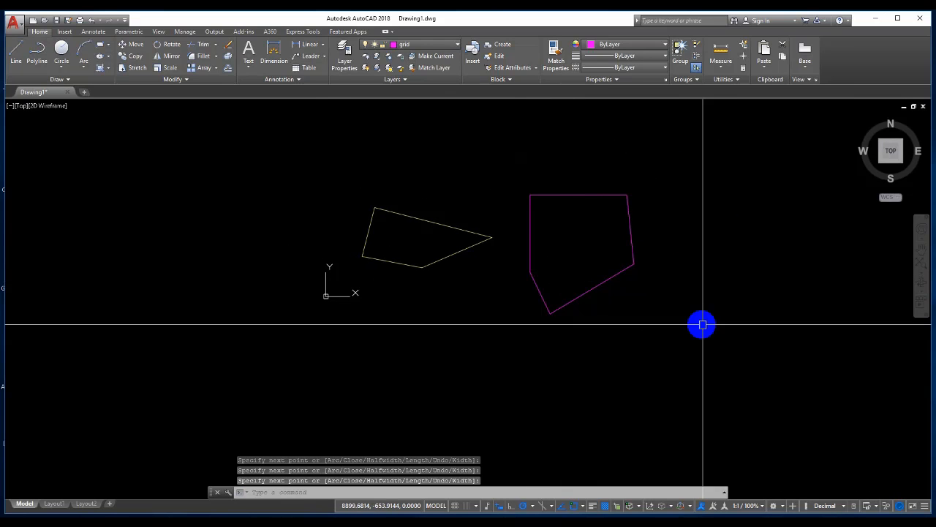
# - Select the five-sided polyline to check its layer and color, then clear the selection
pyautogui.click(702, 324)
pyautogui.click(539, 138)
pyautogui.press('Escape')
pyautogui.click(704, 166)
pyautogui.click(581, 248)
pyautogui.moveTo(581, 248); pyautogui.dragTo(617, 213, button='middle')
pyautogui.press('Escape')
# - Make concrete the current layer and draw a larger closed four-sided polyline below the two existing ones
pyautogui.click(410, 43)
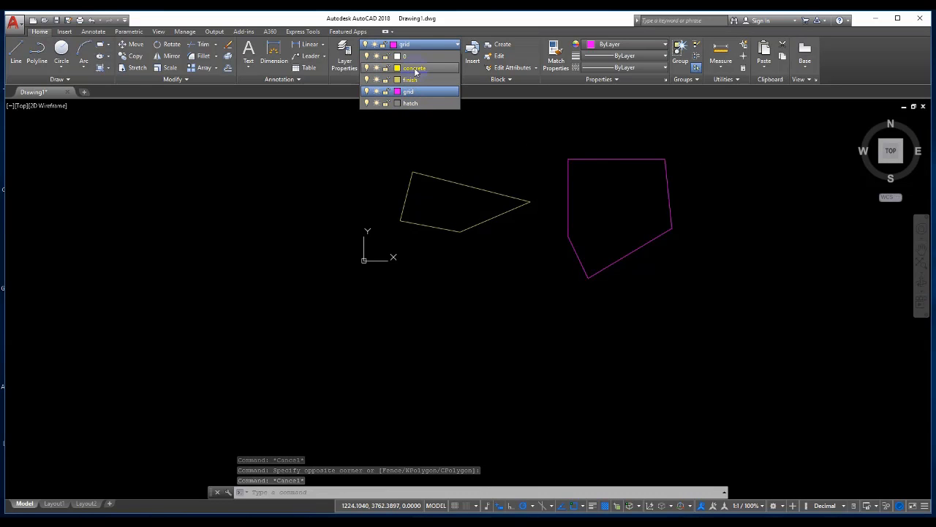
pyautogui.click(415, 70)
pyautogui.moveTo(506, 299); pyautogui.dragTo(359, 226, button='middle')
pyautogui.press('space')
pyautogui.click(309, 289)
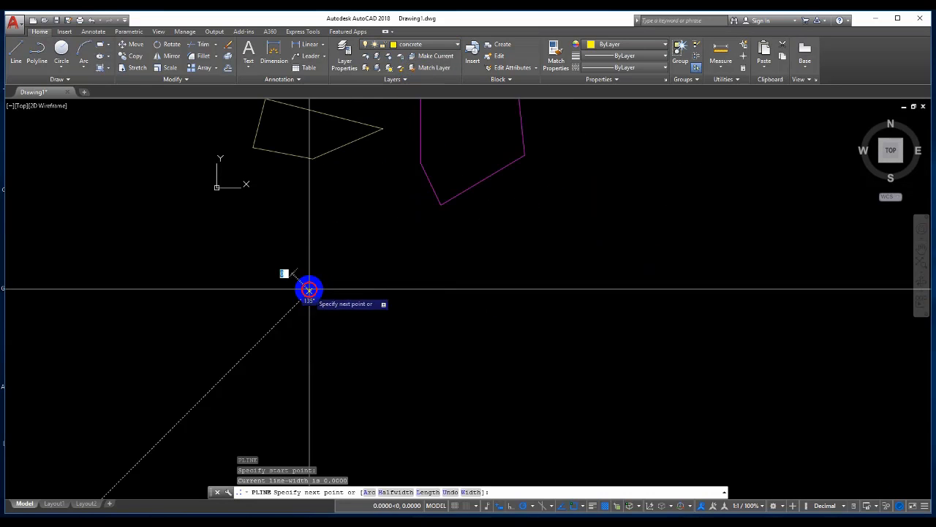
pyautogui.click(337, 198)
pyautogui.click(602, 257)
pyautogui.click(519, 349)
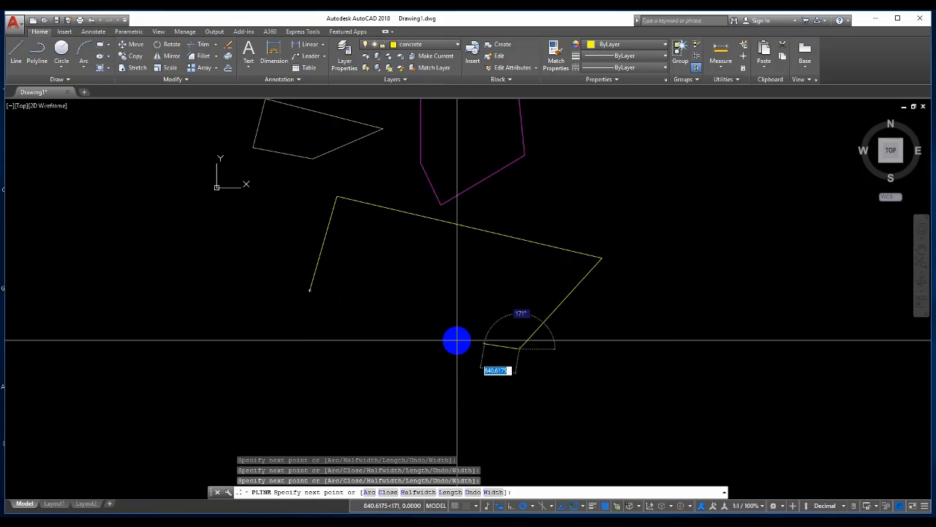
pyautogui.click(309, 289)
pyautogui.press('space')
# - Select the larger four-sided polyline to check its layer and color, then clear the selection
pyautogui.moveTo(445, 255); pyautogui.dragTo(403, 292, button='middle')
pyautogui.click(485, 297)
pyautogui.click(462, 224)
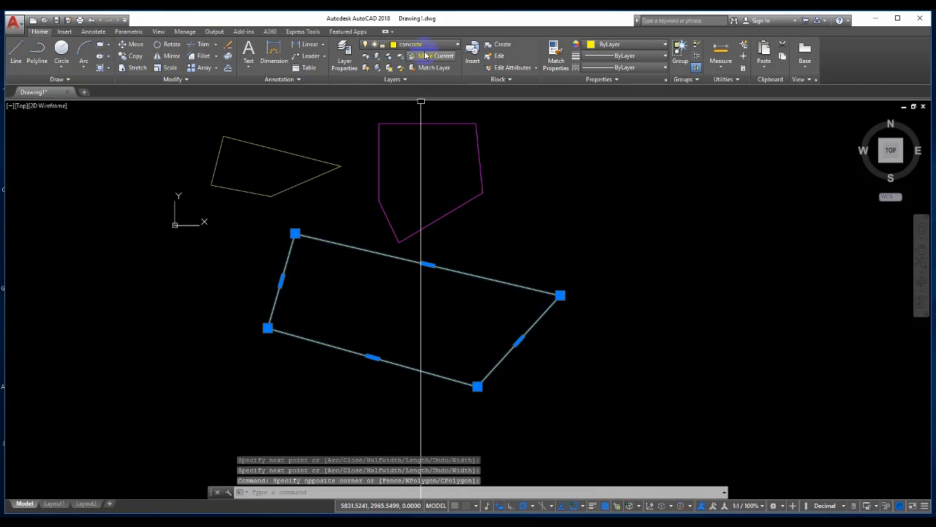
pyautogui.scroll(-2, 466, 284)
pyautogui.press('Escape')
pyautogui.moveTo(514, 253)
pyautogui.mouseDown(button='middle')
pyautogui.moveTo(480, 293)
pyautogui.moveTo(521, 185)
pyautogui.moveTo(469, 202)
pyautogui.moveTo(424, 237)
pyautogui.mouseUp(button='middle')
pyautogui.click(614, 266)
pyautogui.click(347, 125)
pyautogui.press('Escape')
pyautogui.moveTo(428, 264); pyautogui.dragTo(447, 247, button='middle')
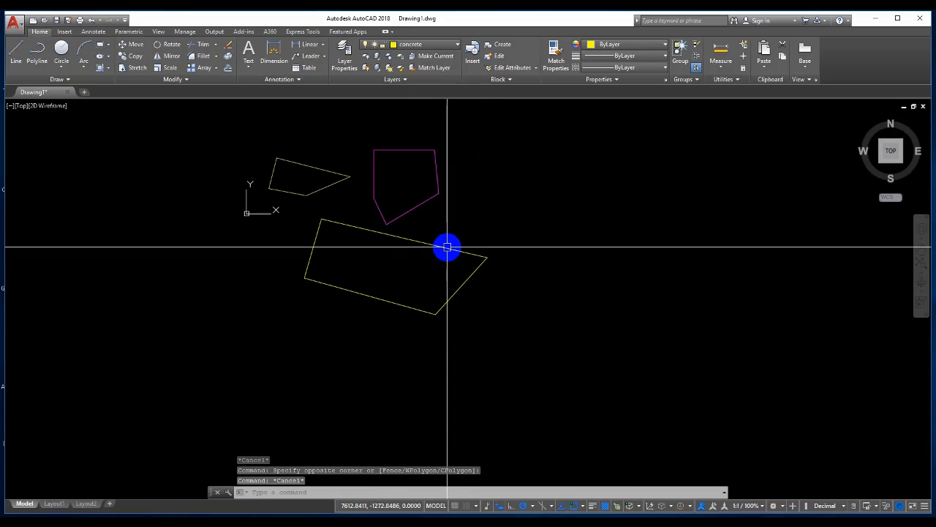
pyautogui.moveTo(610, 317); pyautogui.dragTo(607, 330, button='middle')
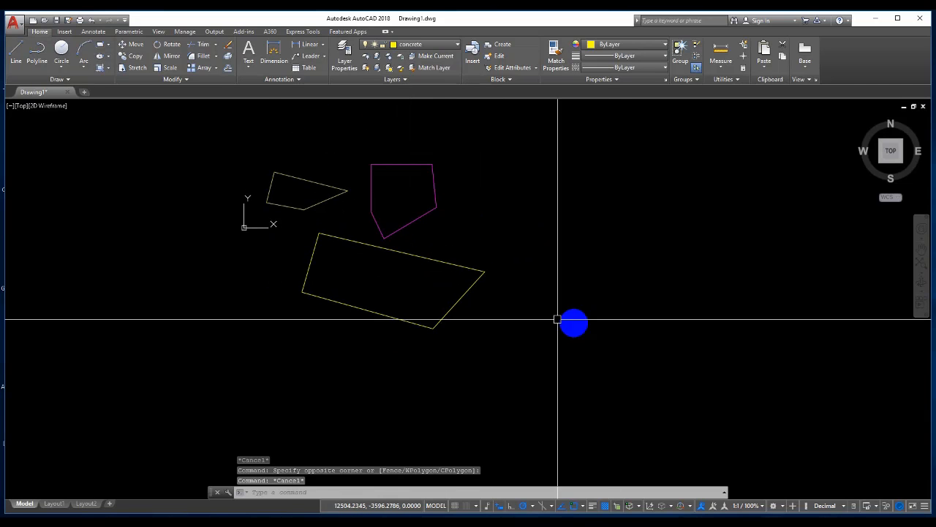
pyautogui.scroll(2, 397, 274)
pyautogui.scroll(-2, 411, 292)
# - Select all three polylines together to examine them, then clear the selection
pyautogui.click(615, 326)
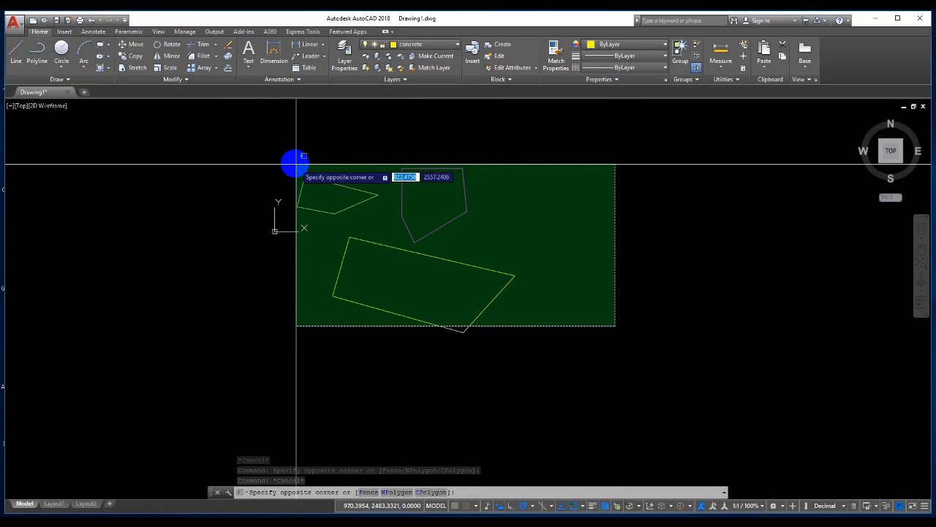
pyautogui.click(296, 165)
pyautogui.moveTo(446, 150)
pyautogui.mouseDown(button='middle')
pyautogui.moveTo(446, 242)
pyautogui.moveTo(453, 208)
pyautogui.moveTo(407, 209)
pyautogui.moveTo(458, 239)
pyautogui.mouseUp(button='middle')
pyautogui.scroll(-2, 476, 236)
pyautogui.scroll(2, 401, 213)
pyautogui.press('Escape')
pyautogui.moveTo(439, 310); pyautogui.dragTo(445, 293, button='middle')
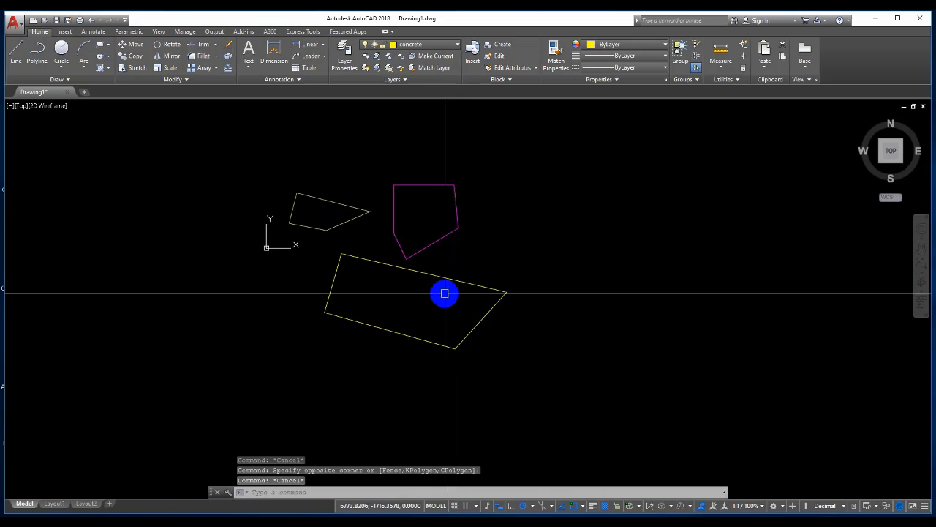
# - Make hatch the current layer and draw a tall, irregular four-sided polyline to the right of the others
pyautogui.click(410, 45)
pyautogui.click(412, 106)
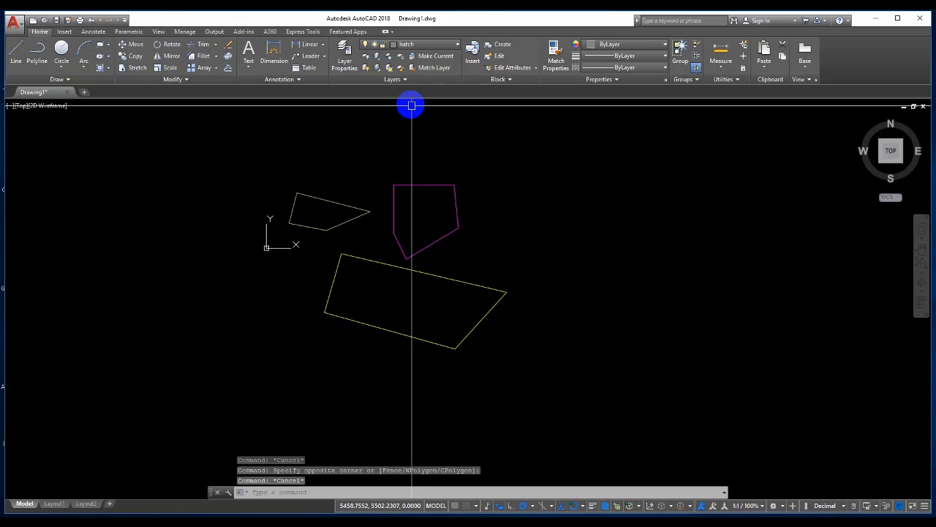
pyautogui.write('pl')
pyautogui.press('Return')
pyautogui.click(537, 209)
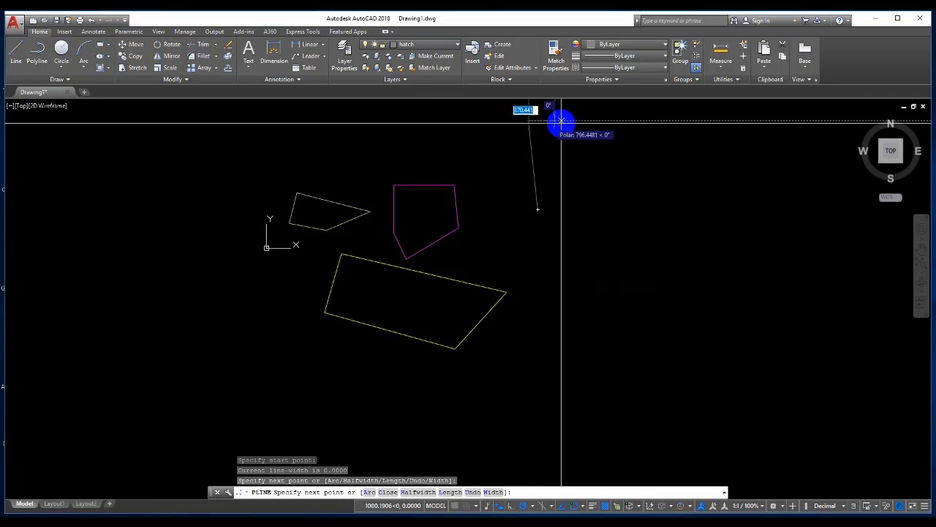
pyautogui.click(635, 126)
pyautogui.click(667, 330)
pyautogui.click(538, 204)
pyautogui.press('Return')
pyautogui.scroll(-1, 593, 187)
pyautogui.moveTo(593, 187); pyautogui.dragTo(510, 271, button='middle')
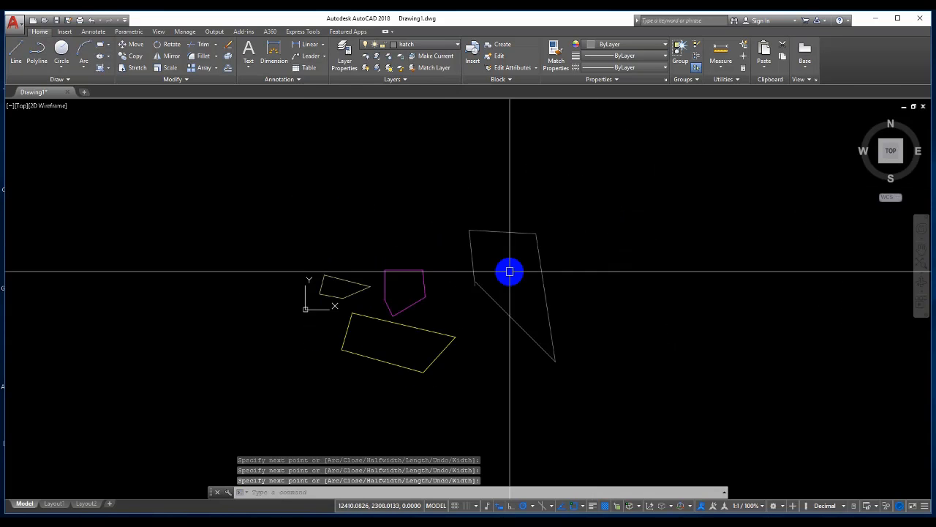
# - Assign the tall polyline to the concrete layer and clear the selection
pyautogui.scroll(-2, 551, 202)
pyautogui.scroll(5, 558, 190)
pyautogui.click(591, 225)
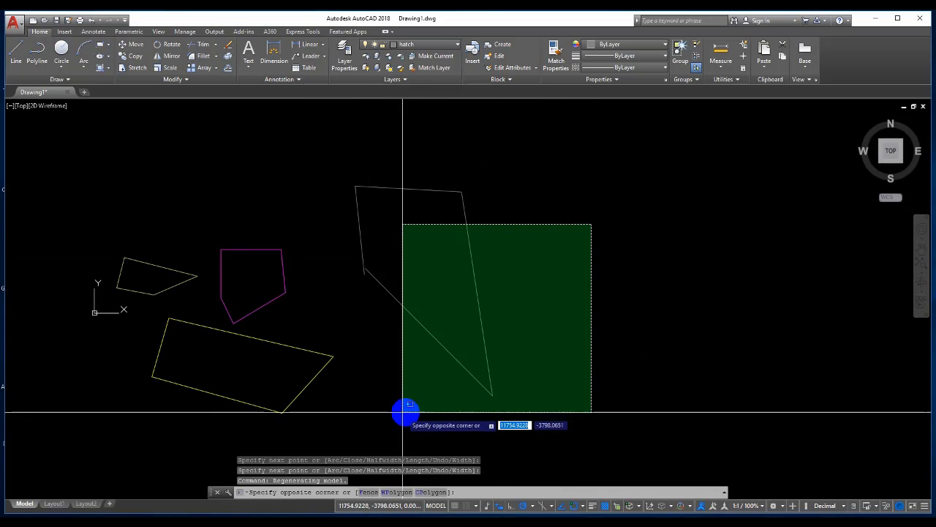
pyautogui.click(403, 412)
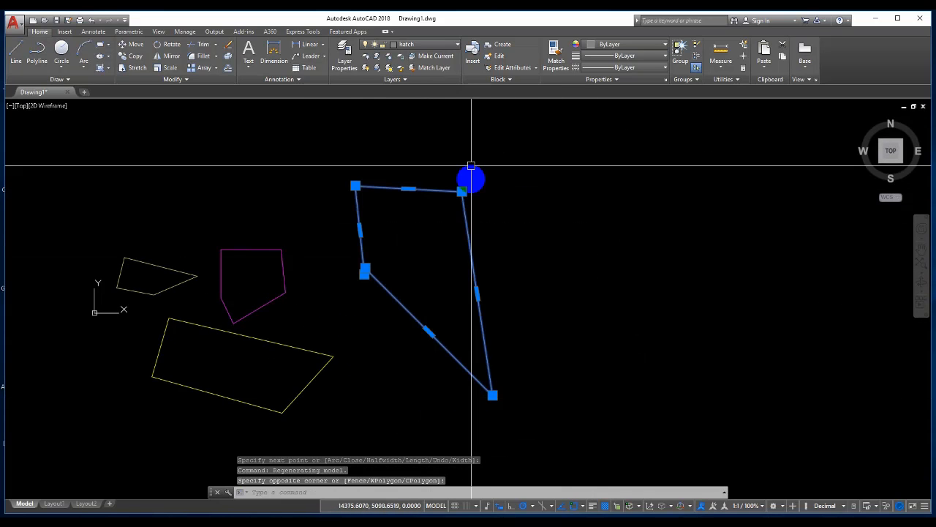
pyautogui.click(422, 46)
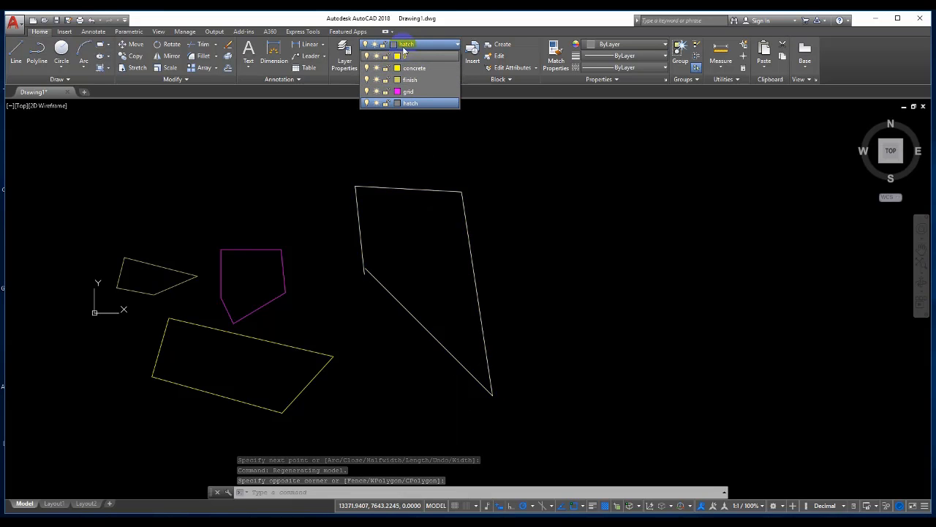
pyautogui.click(418, 68)
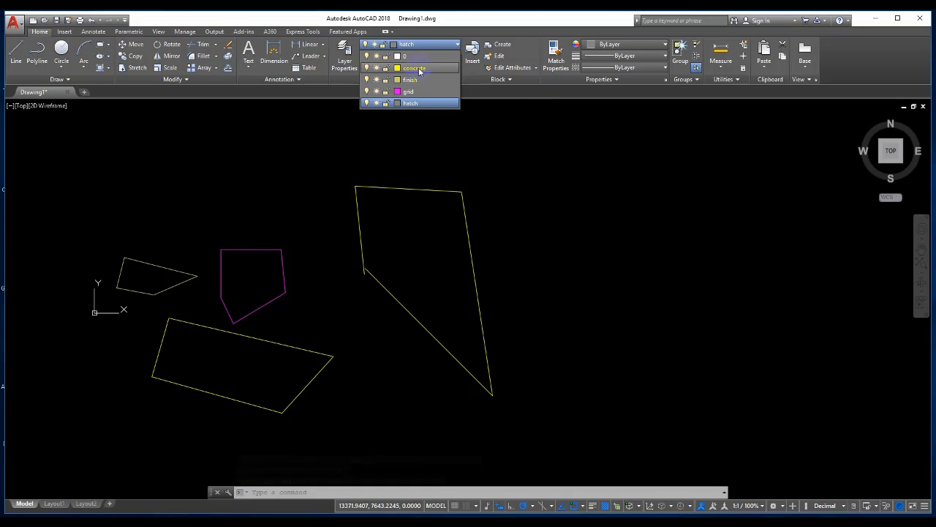
pyautogui.click(413, 68)
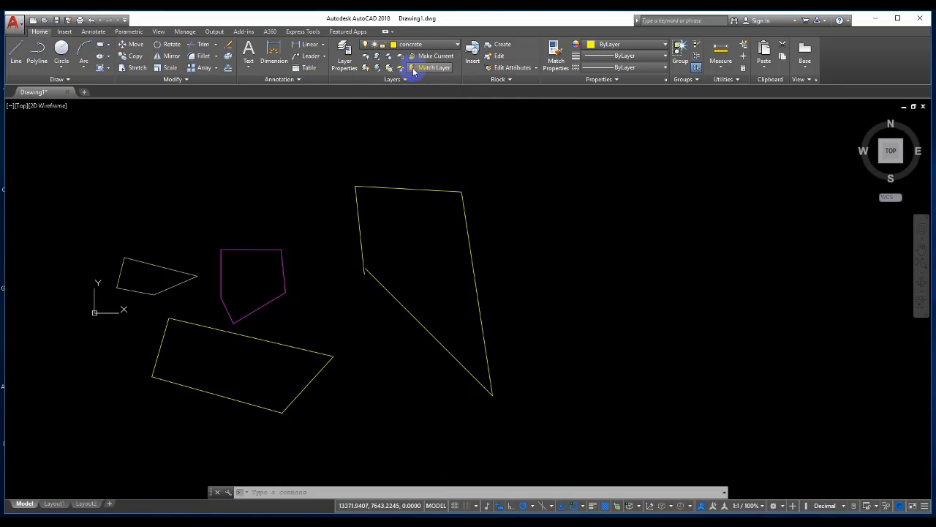
pyautogui.scroll(-1, 550, 194)
pyautogui.press('Escape')
pyautogui.moveTo(485, 286); pyautogui.dragTo(595, 251, button='middle')
pyautogui.scroll(1, 536, 233)
pyautogui.moveTo(536, 233)
pyautogui.mouseDown(button='middle')
pyautogui.moveTo(533, 224)
pyautogui.moveTo(384, 311)
pyautogui.moveTo(478, 234)
pyautogui.moveTo(461, 278)
pyautogui.mouseUp(button='middle')
pyautogui.scroll(-1, 487, 304)
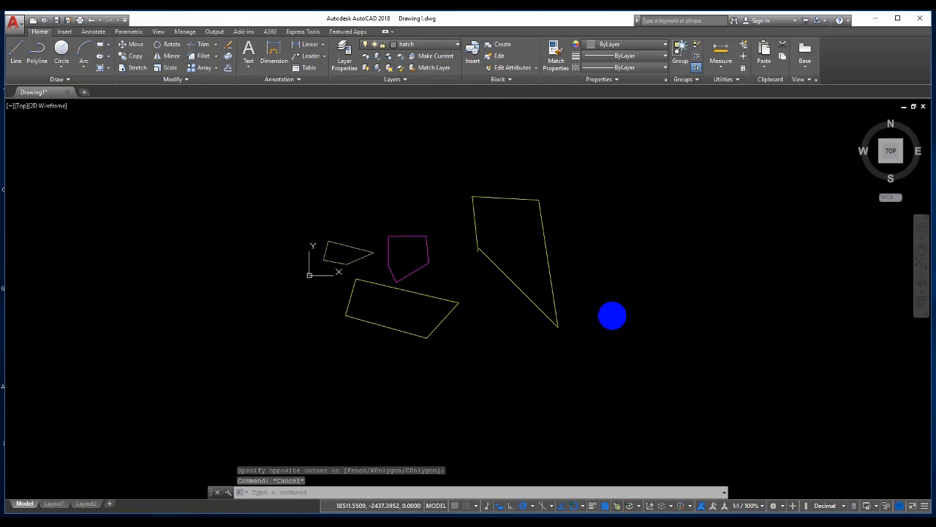
pyautogui.moveTo(612, 315); pyautogui.dragTo(541, 295, button='middle')
pyautogui.click(628, 328)
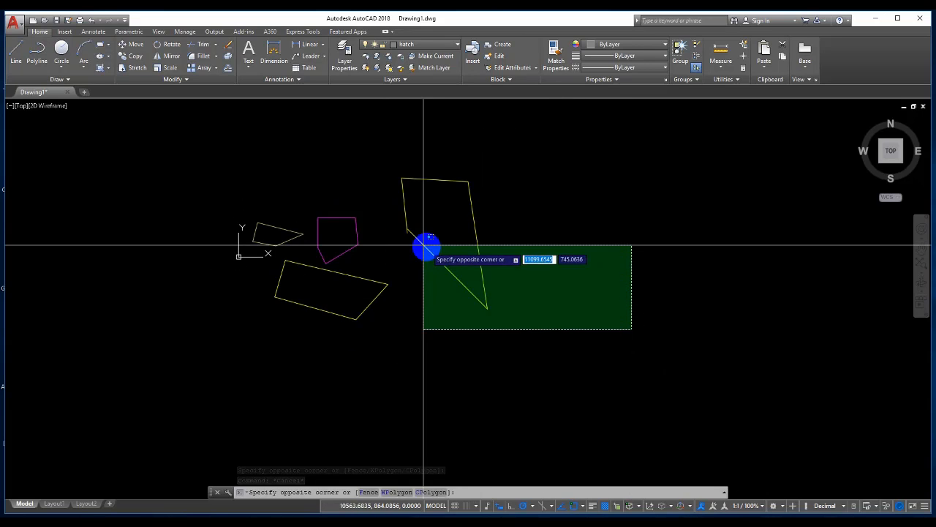
pyautogui.click(529, 274)
pyautogui.moveTo(398, 266); pyautogui.dragTo(475, 264, button='middle')
pyautogui.scroll(1, 417, 266)
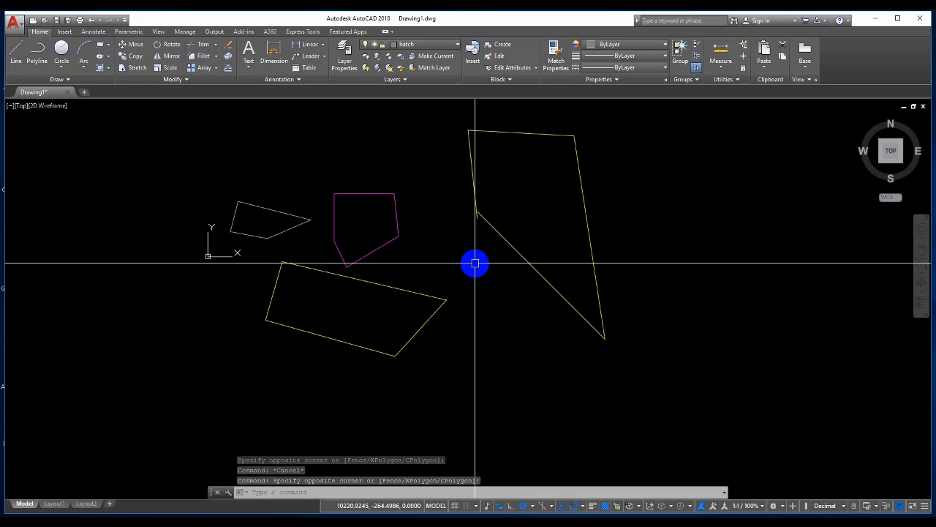